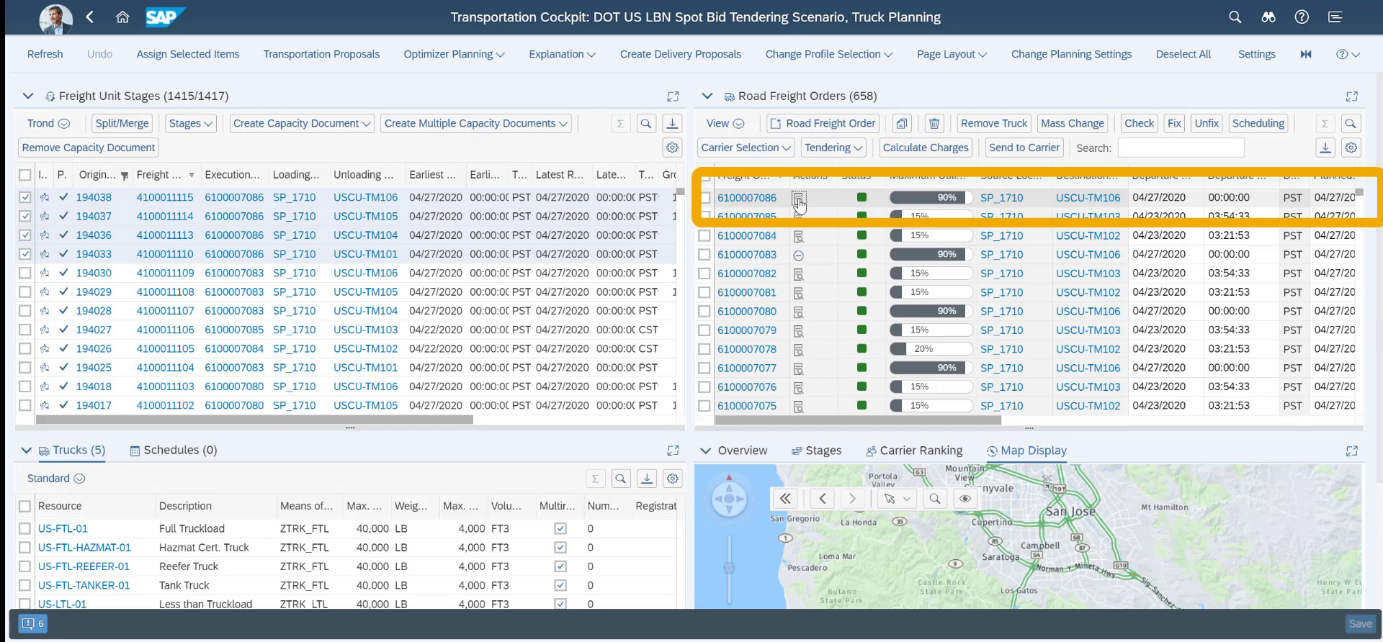
Show the details of the first road freight order and examine its route on the map
left_click(799, 202)
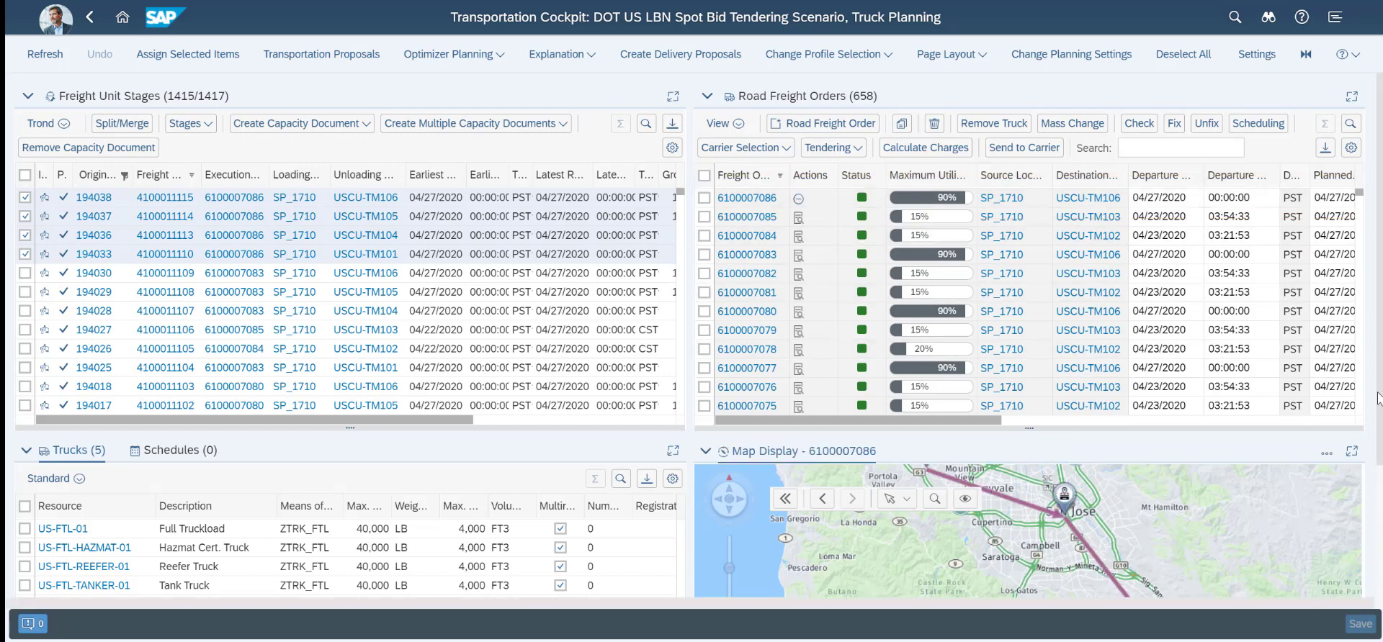
scroll(1378, 398, "down", 5)
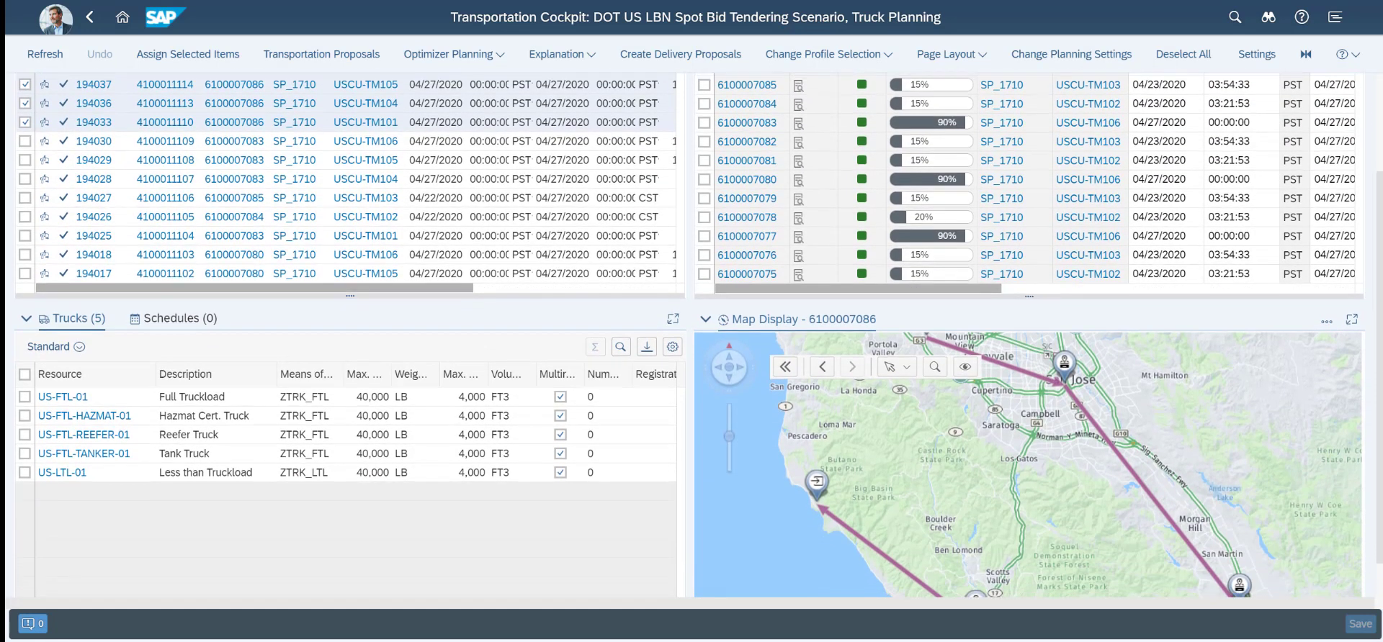
scroll(1333, 452, "up", 5)
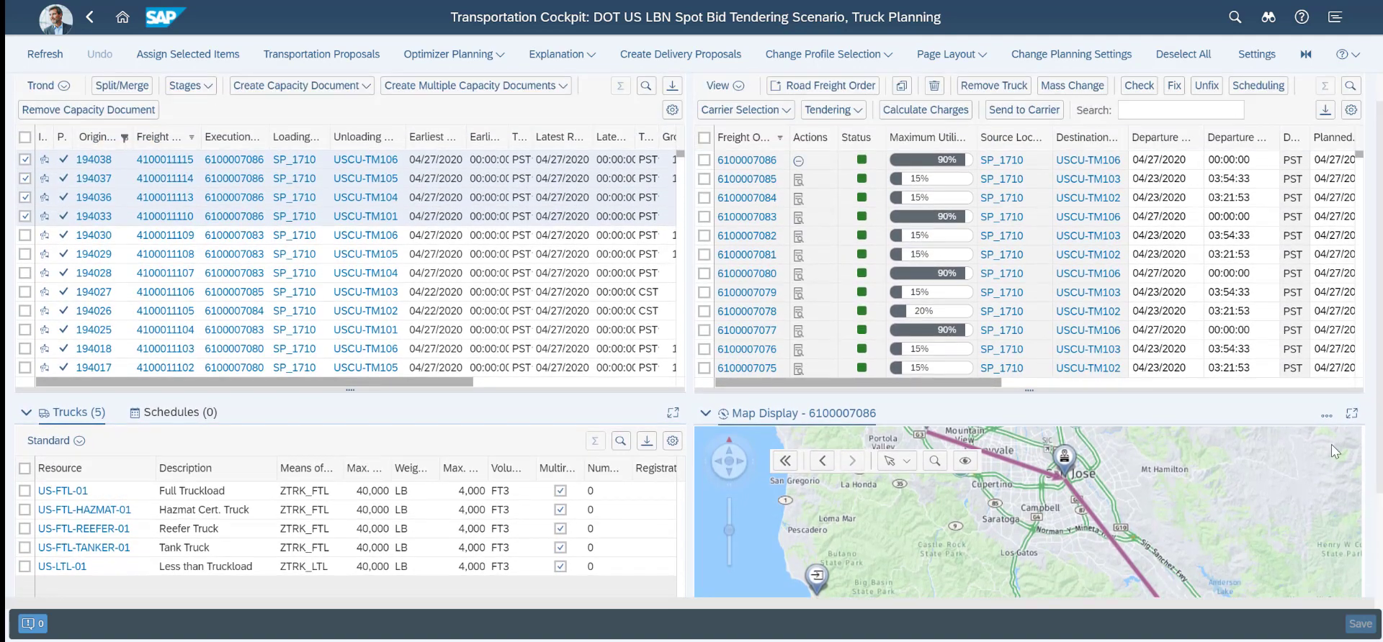
Bring up the freight order's overview and examine the stops and utilization of vehicle US-FTL-01
left_click(1326, 416)
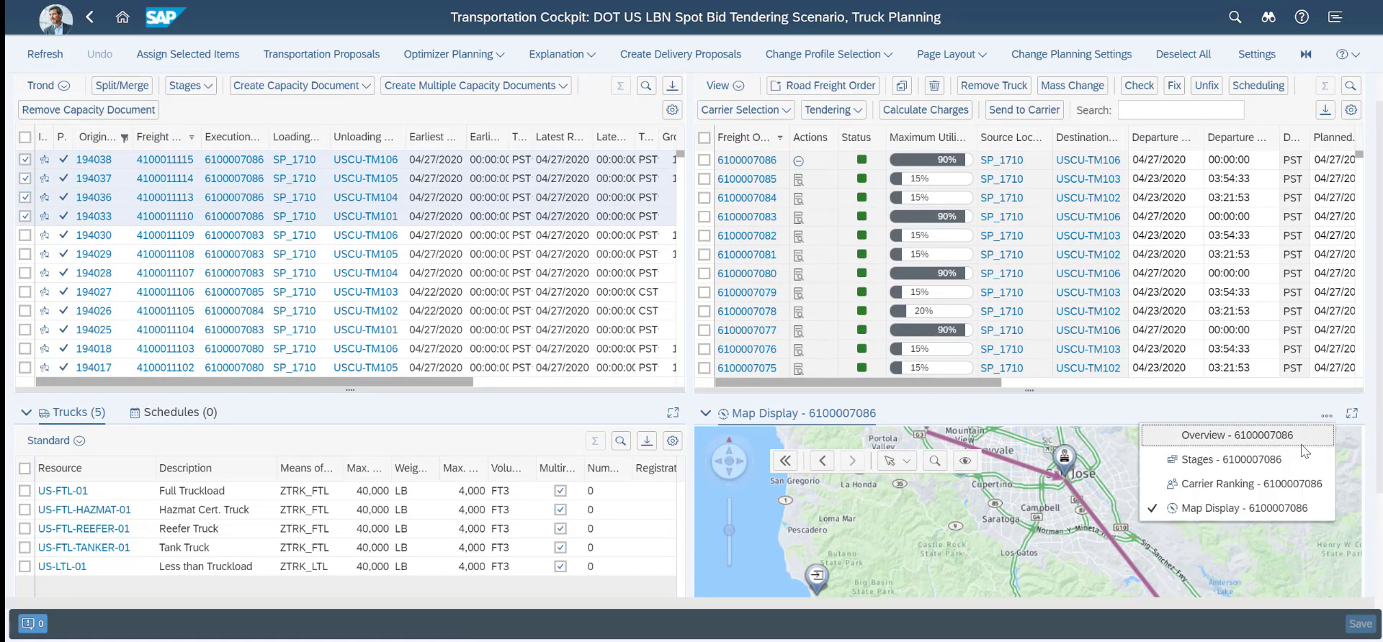
left_click(1260, 444)
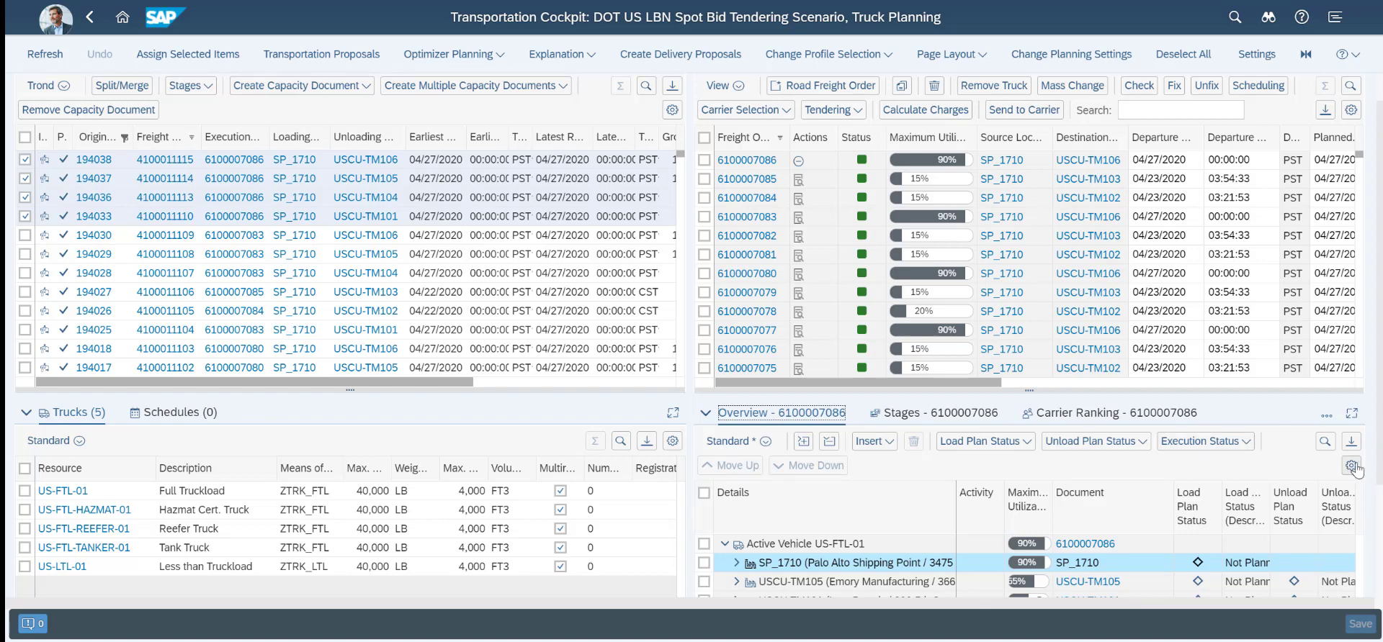
scroll(1353, 469, "down", 2)
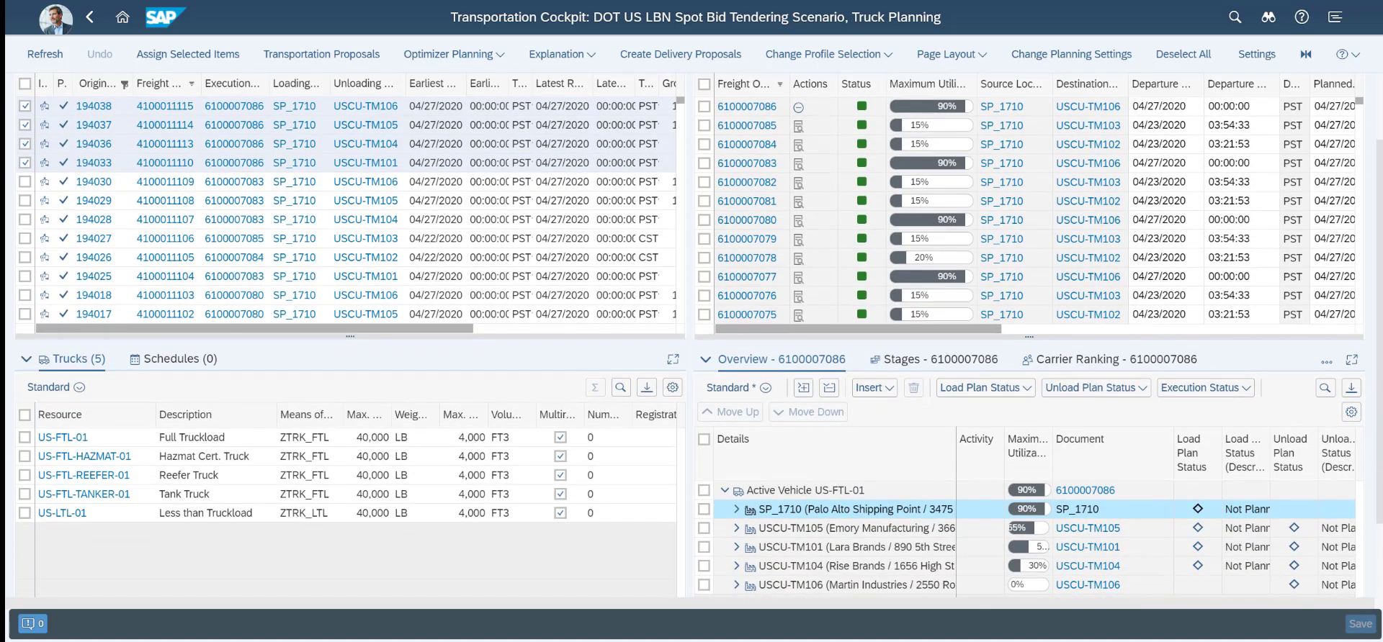
scroll(1353, 469, "down", 1)
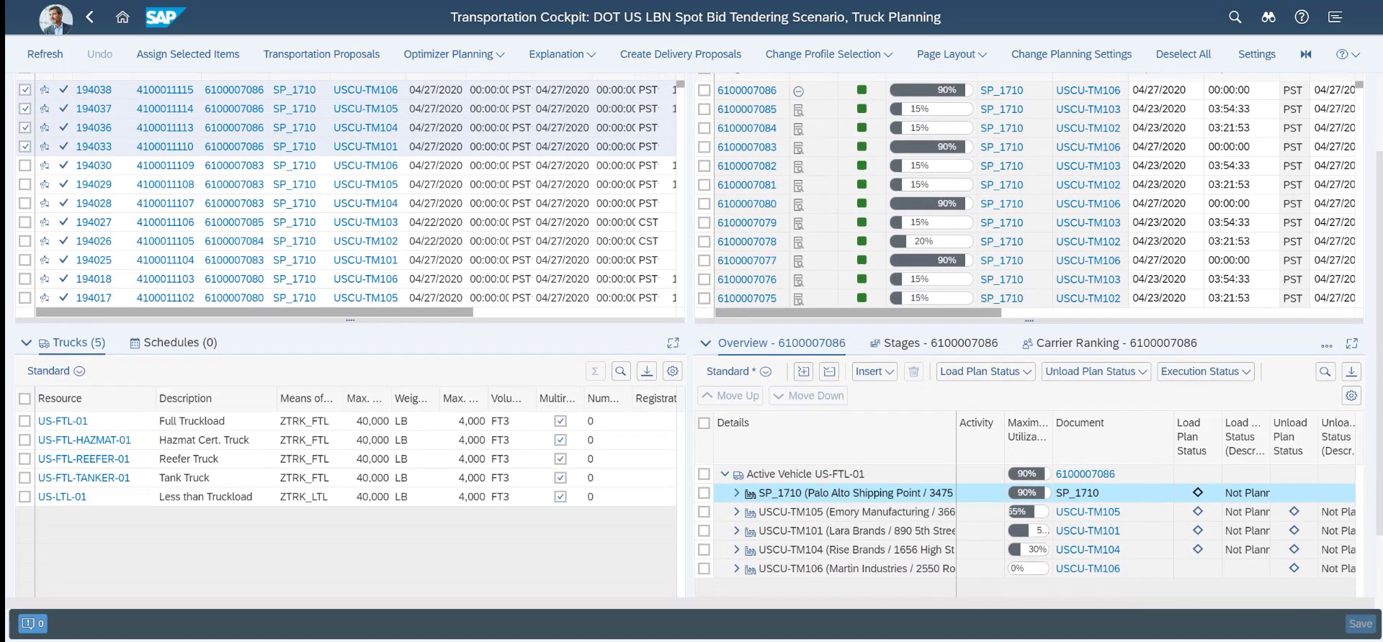
Review the freight order's transport stages and its carrier ranking
left_click(930, 351)
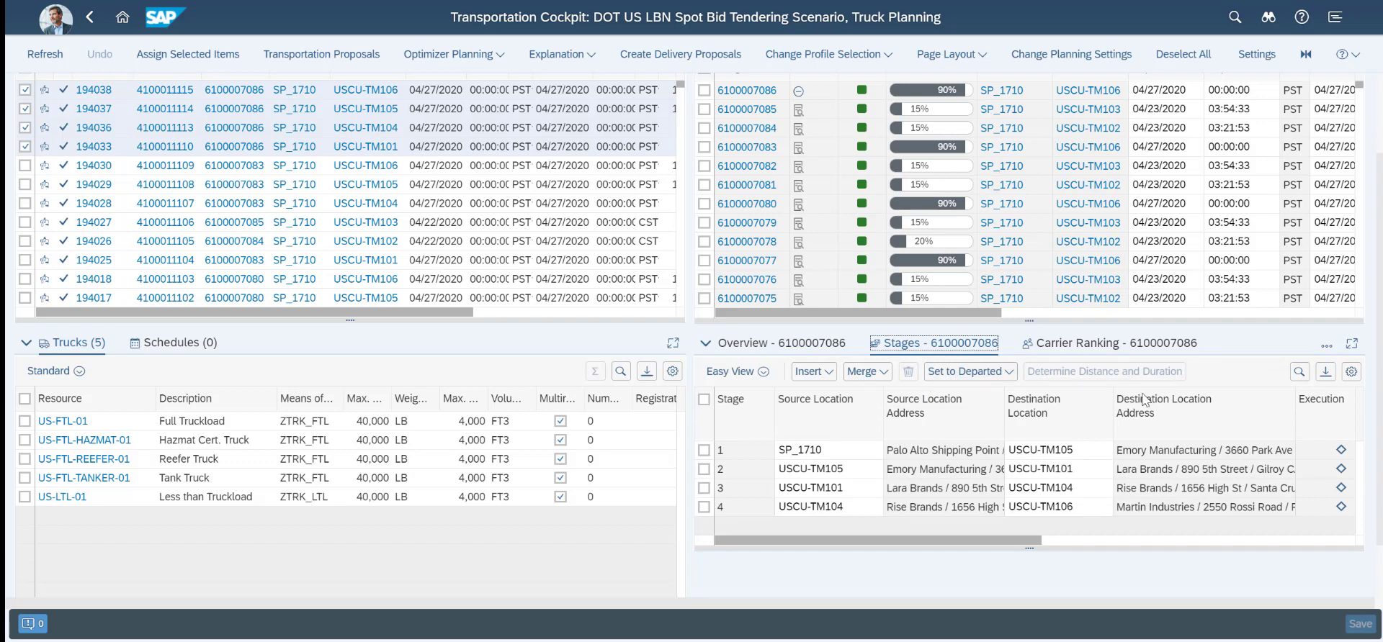
left_click(1084, 343)
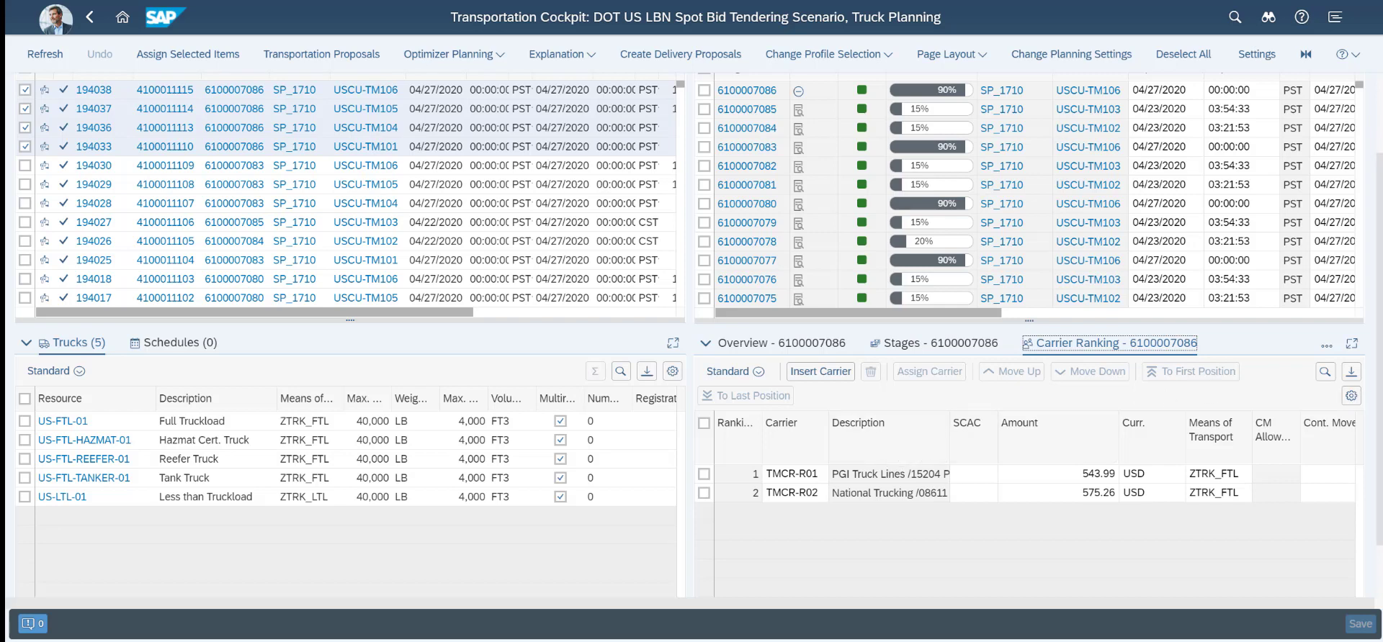
scroll(691, 324, "up", 3)
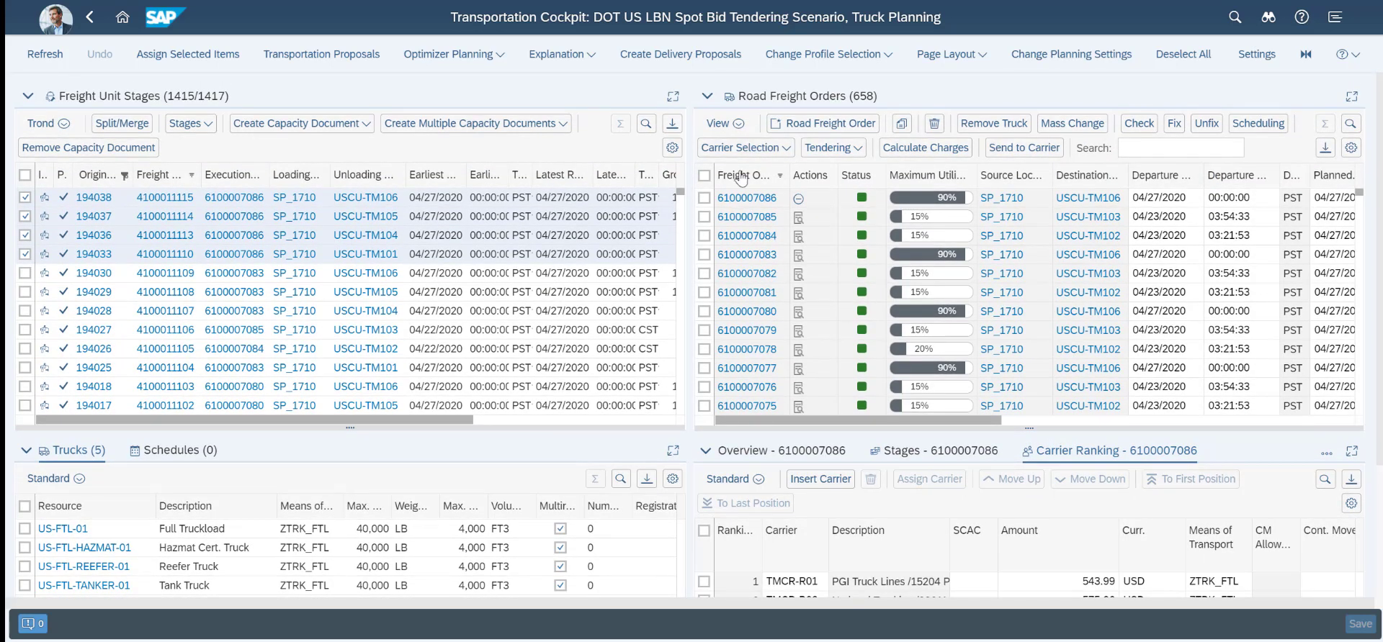
Open the first road freight order and review its execution events and its subcontracting carrier ranking and tendering overview
mouse_move(740, 203)
left_click(740, 198)
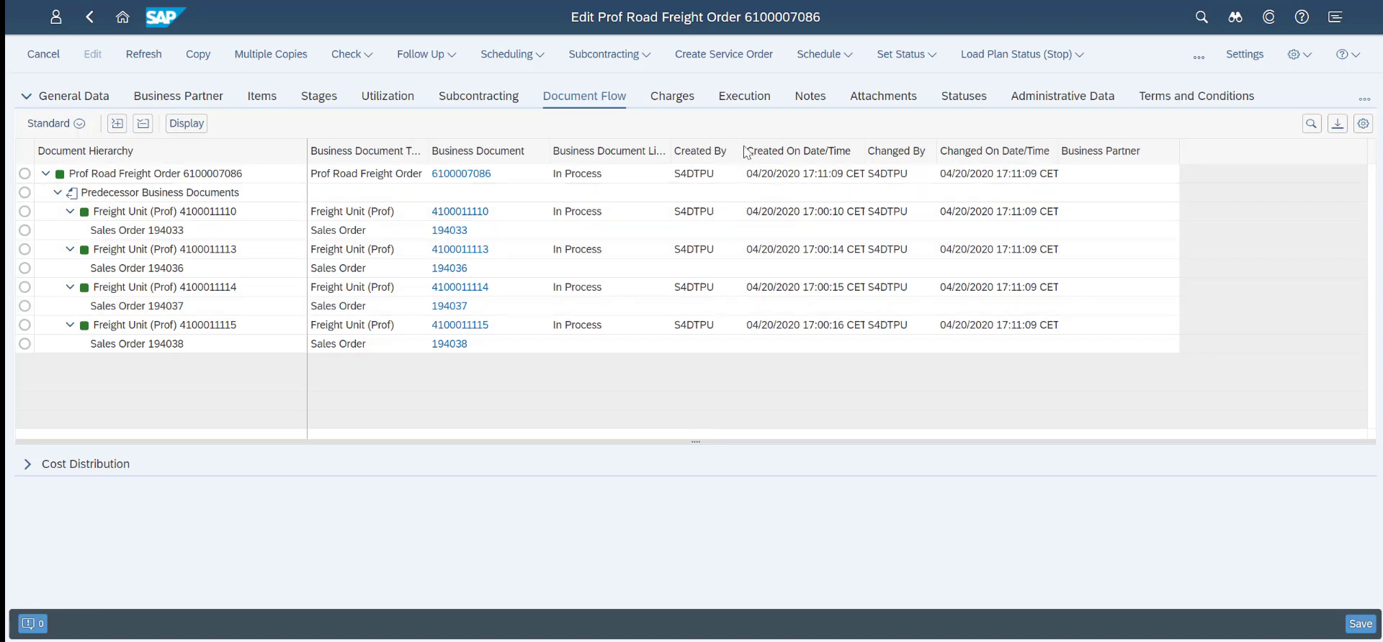
left_click(752, 101)
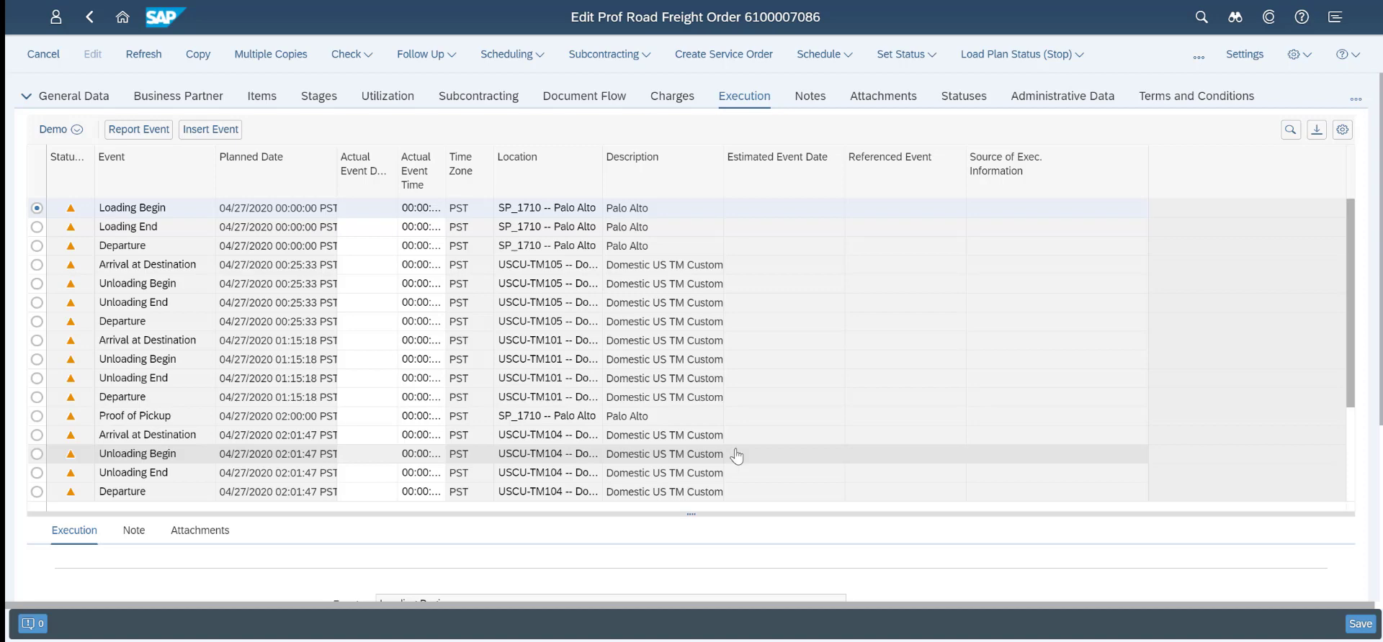
left_click(482, 98)
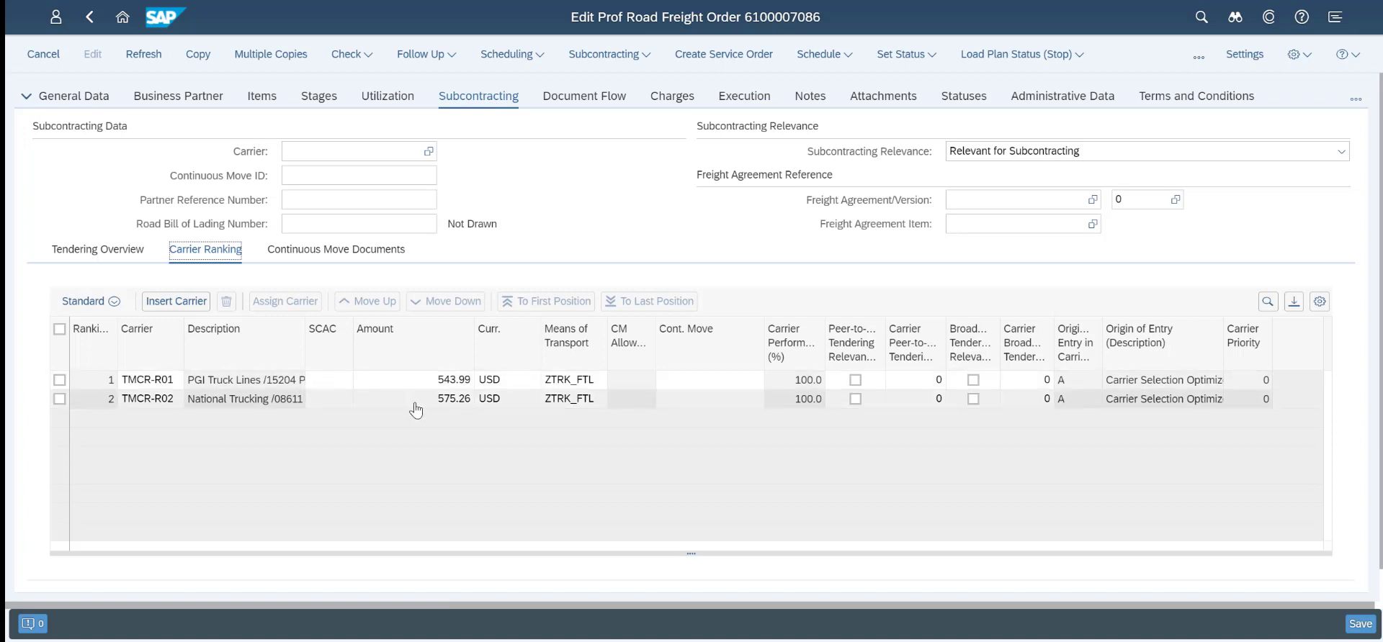
left_click(101, 250)
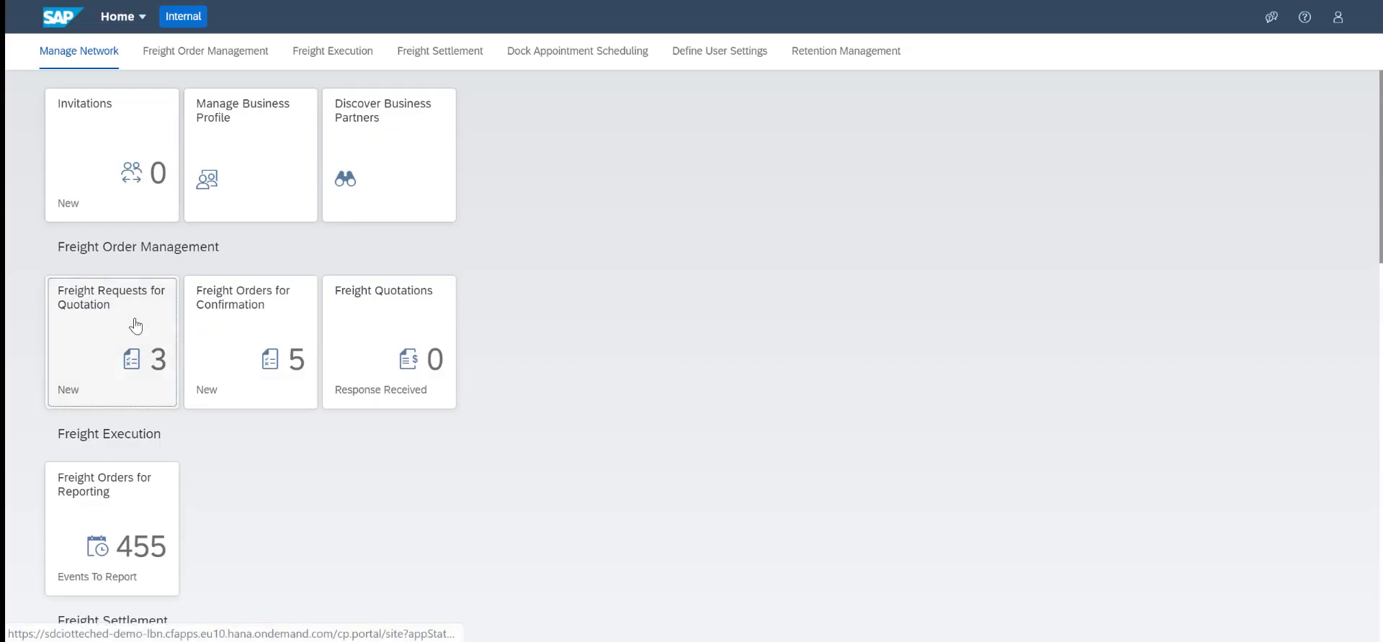
In the LBN portal, open the new freight request for quotation from Palo Alto to Pescadero
left_click(135, 327)
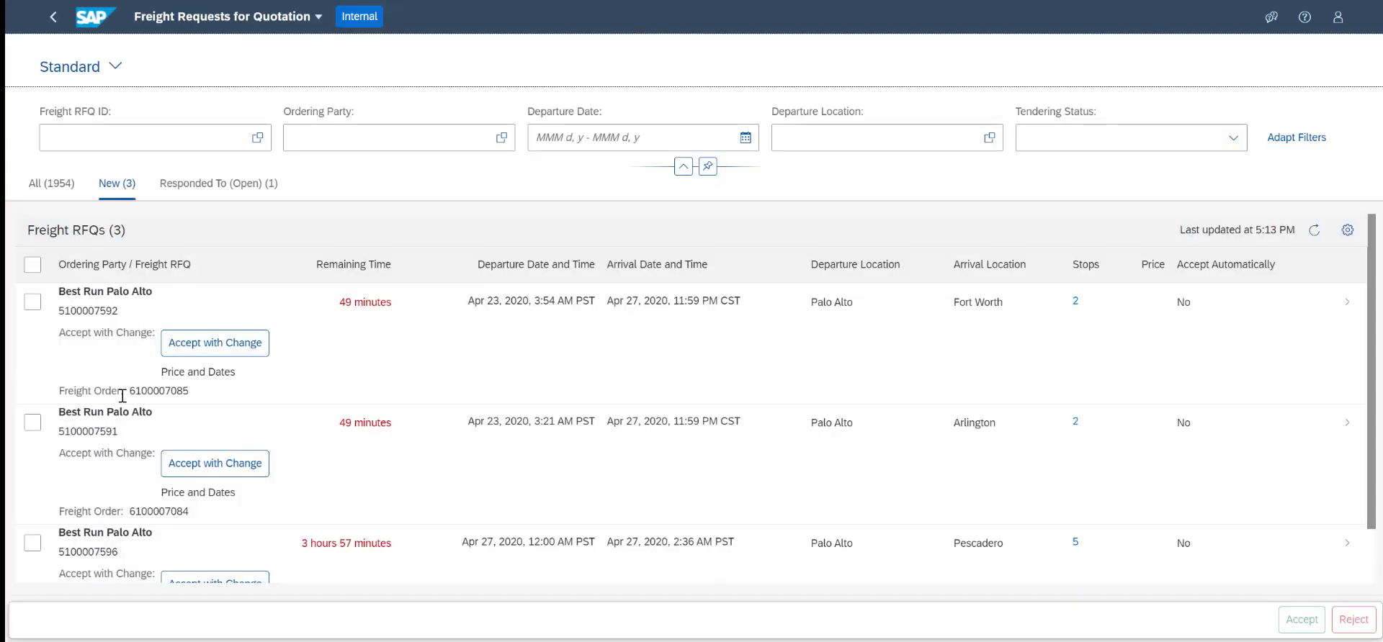
scroll(402, 511, "down", 1)
left_click(400, 508)
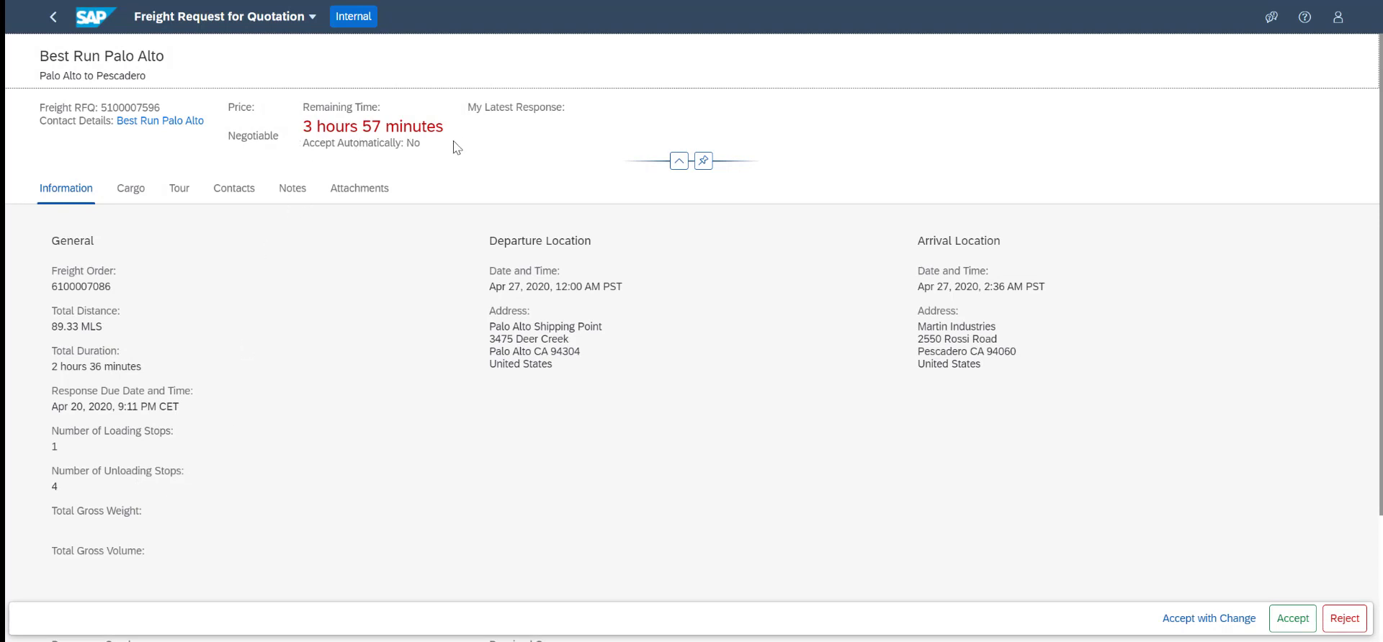
Review the cargo items, tour stops and contacts of the freight request for quotation
left_click(130, 190)
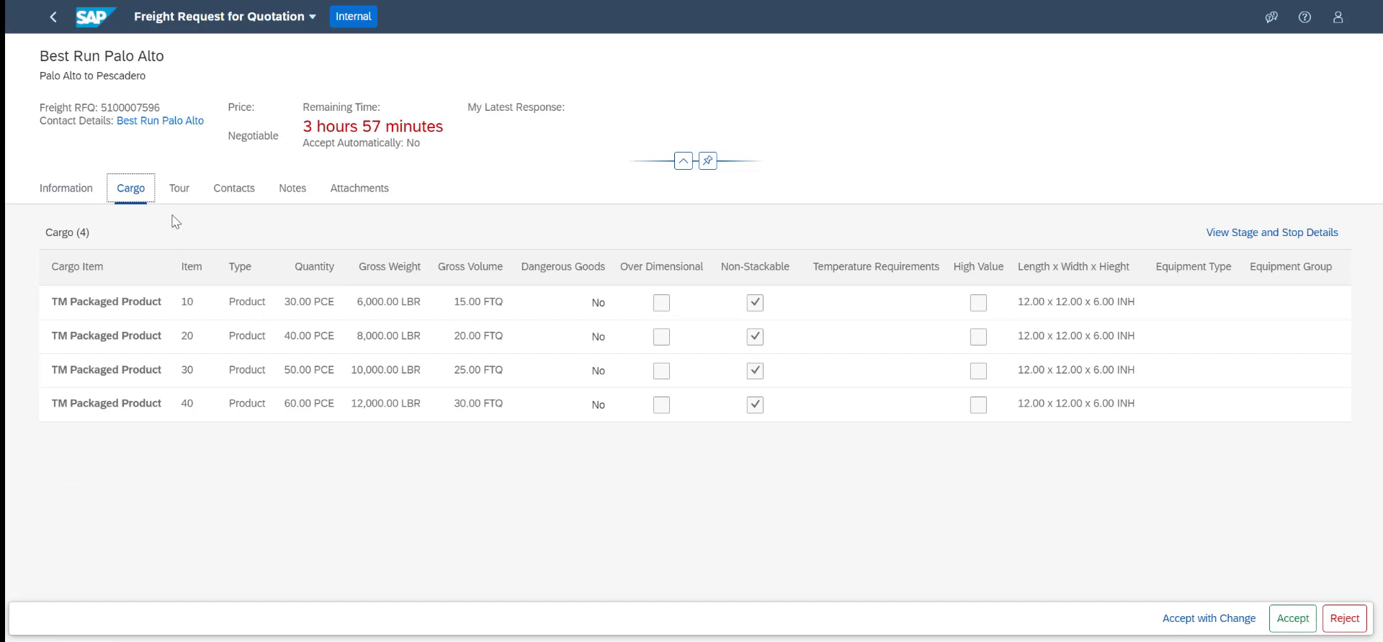
left_click(179, 189)
scroll(508, 325, "down", 1)
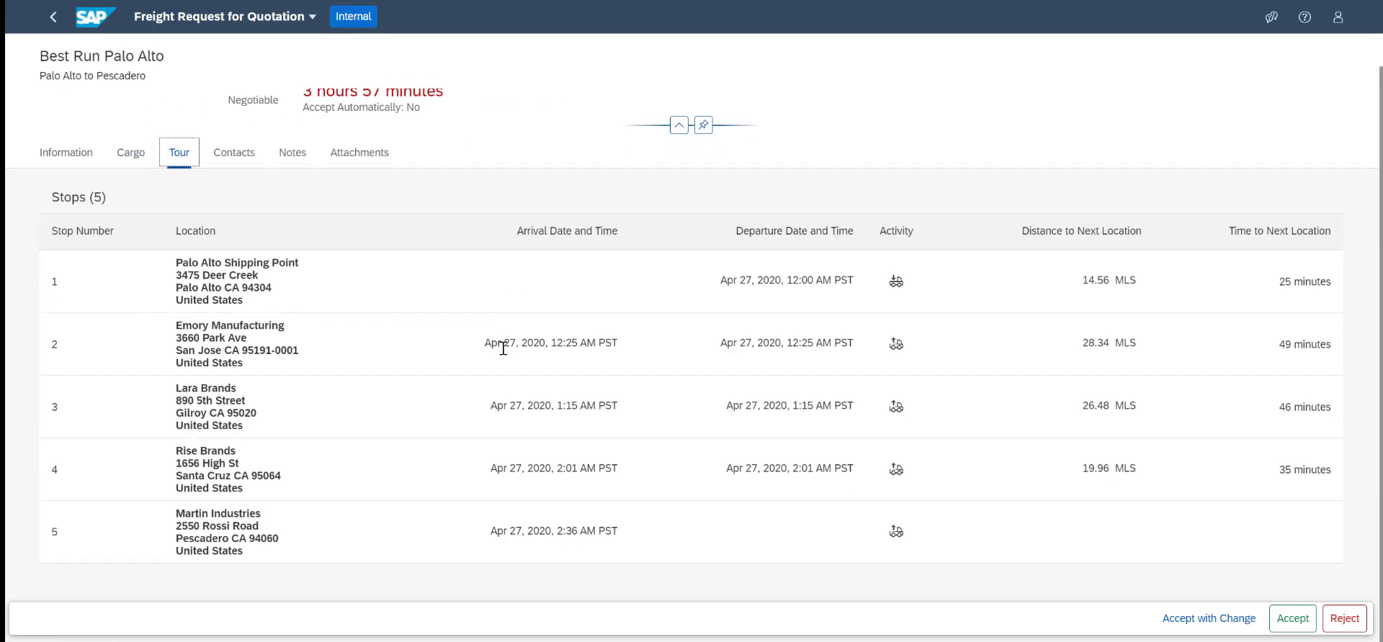
scroll(503, 349, "up", 1)
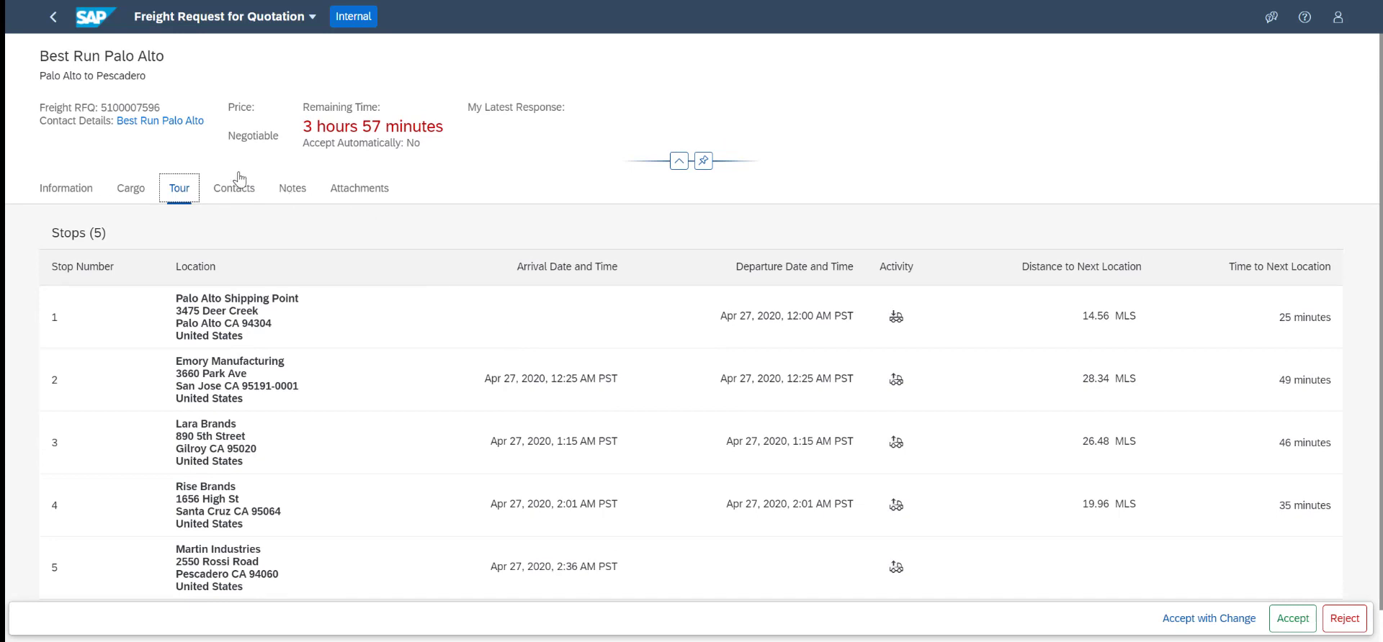
left_click(237, 189)
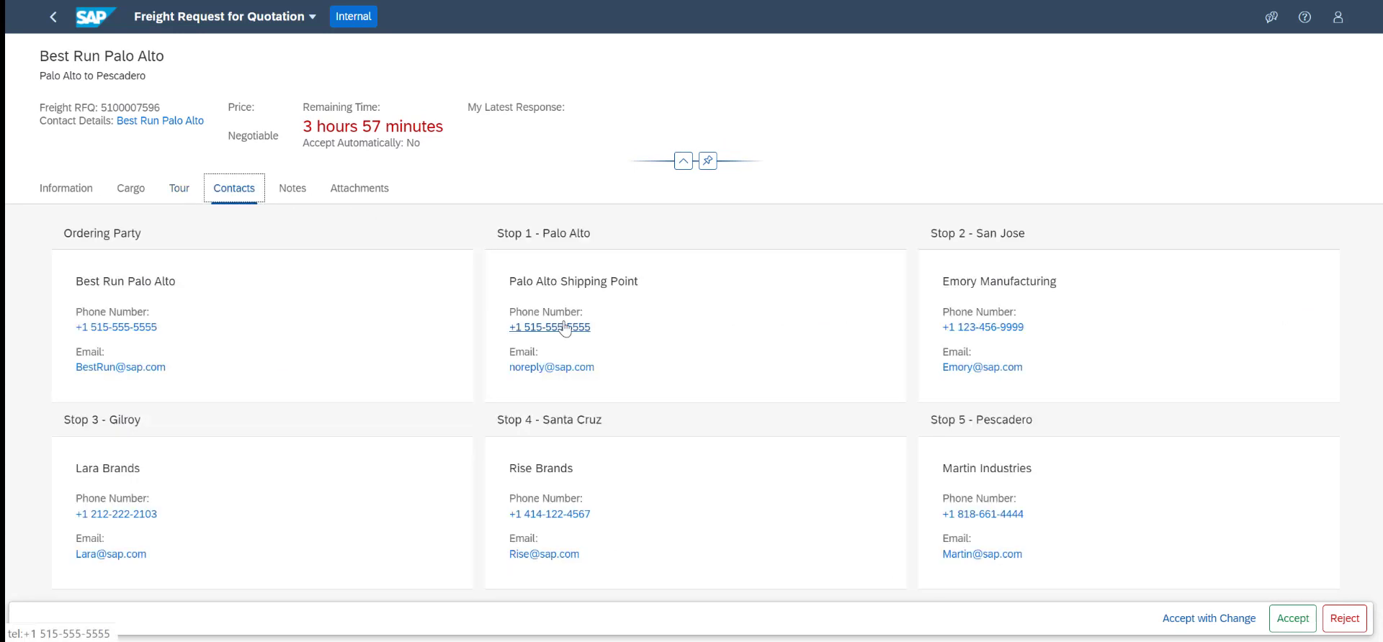
Accept the freight request for quotation without changes and refresh the freight order's tendering overview in SAP Transportation Management
left_click(79, 189)
left_click(1286, 618)
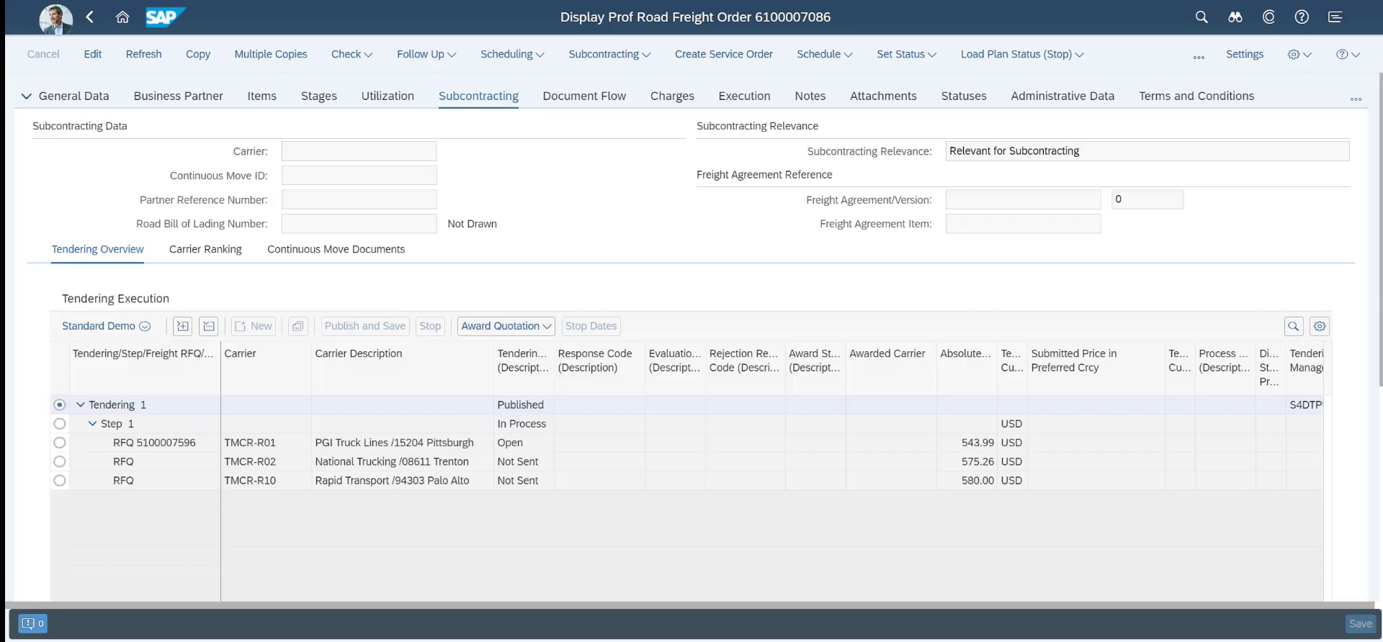
left_click(152, 56)
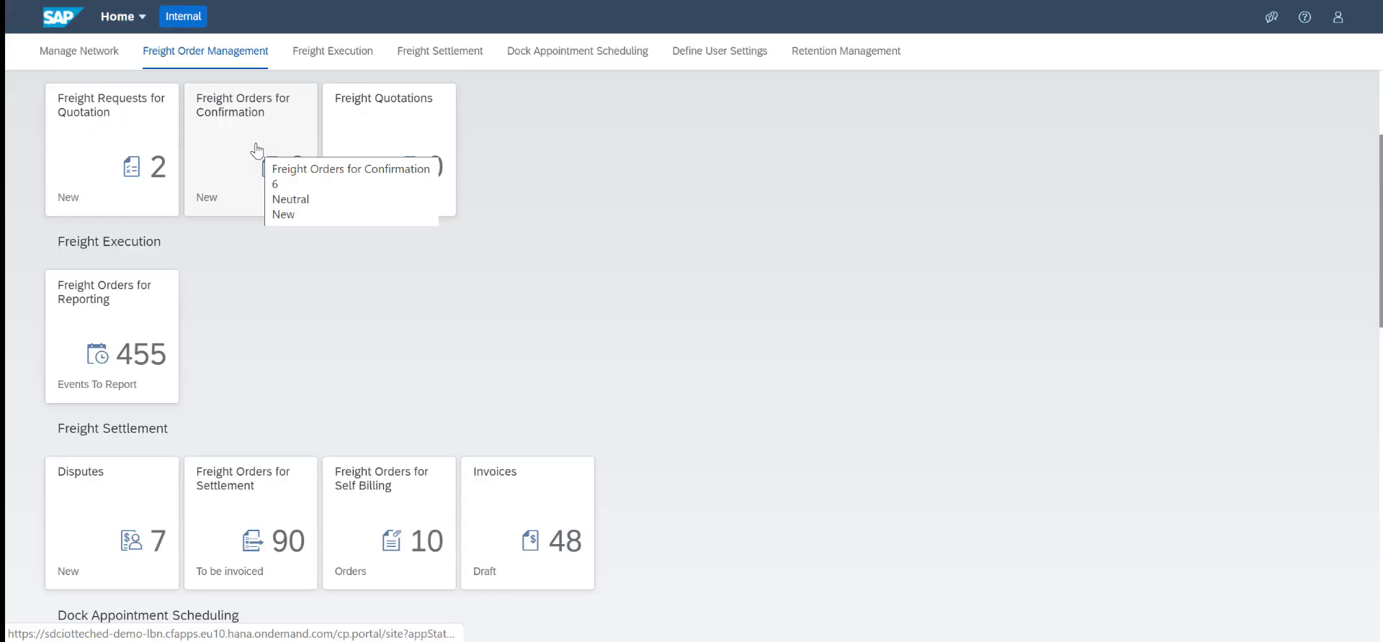
In LBN Freight Orders for Confirmation, open the new Pescadero order departing Apr 27, 2020 and review its general information
left_click(258, 144)
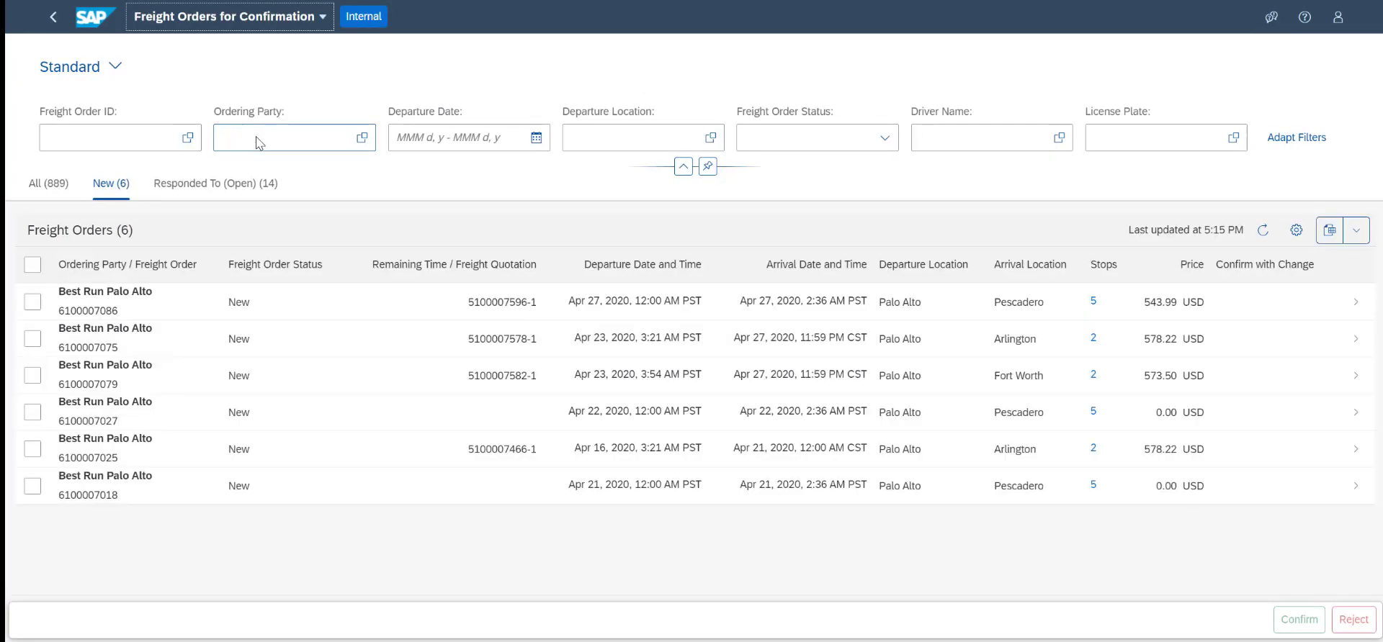
left_click(31, 306)
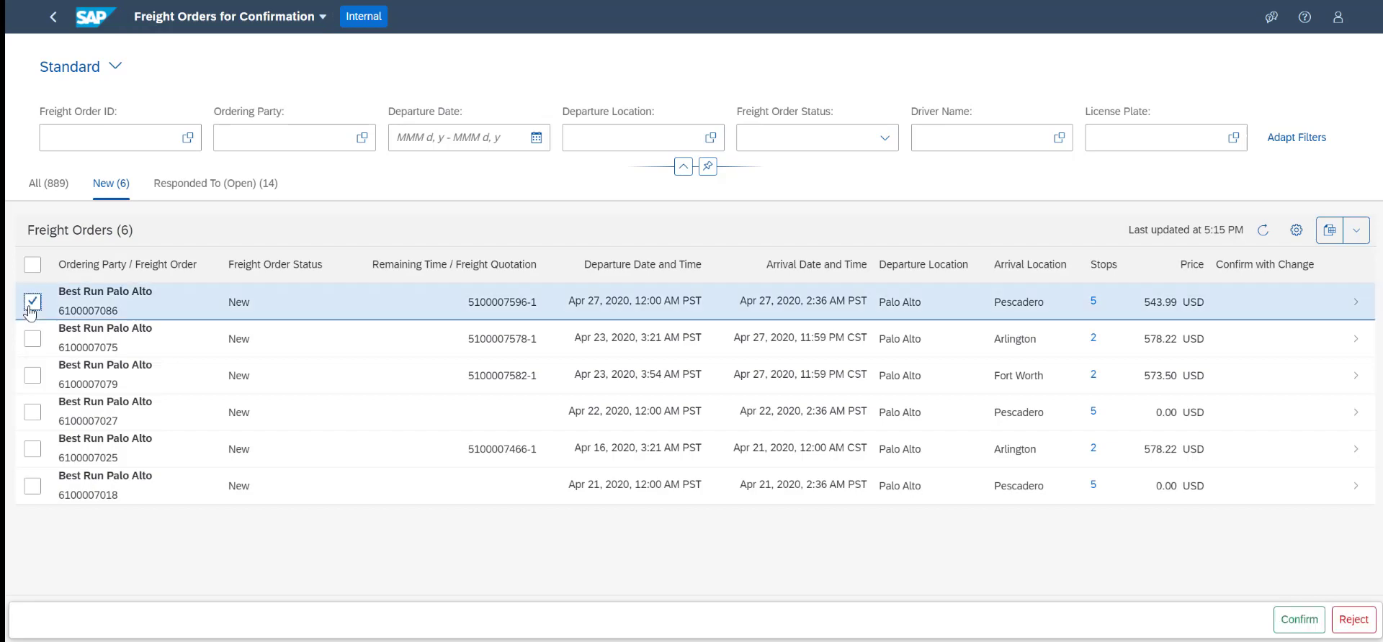
left_click(180, 312)
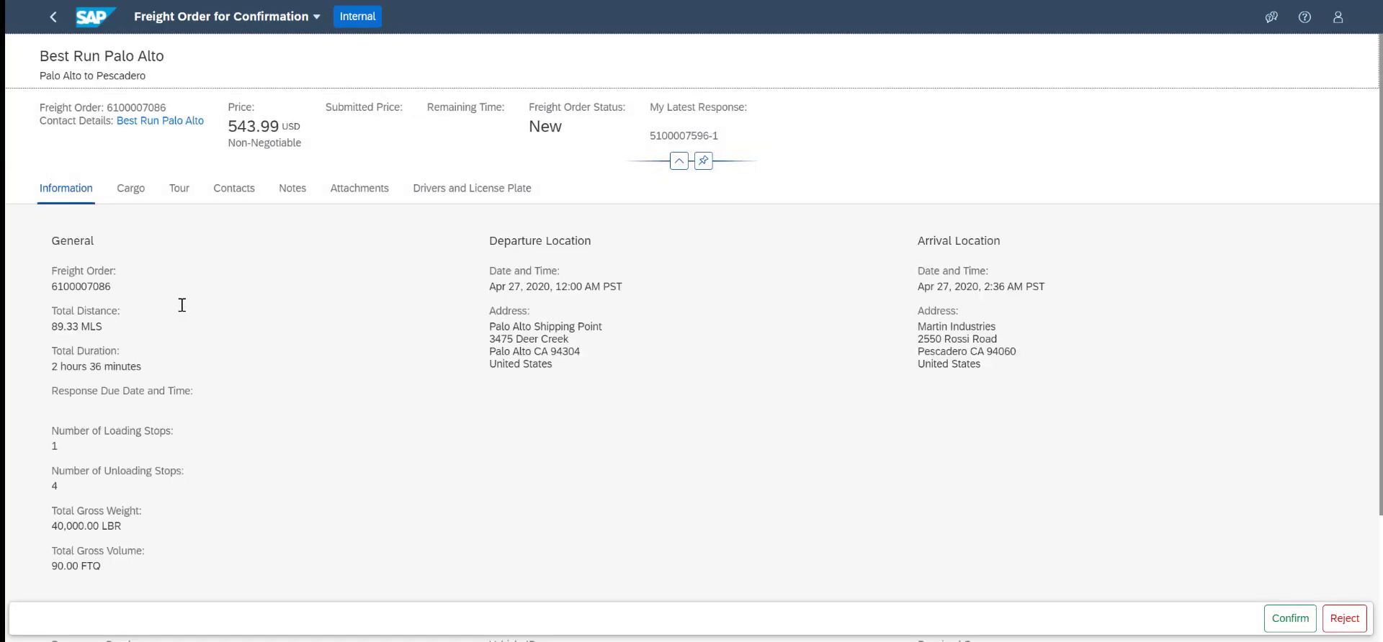
scroll(322, 311, "down", 2)
scroll(322, 312, "up", 3)
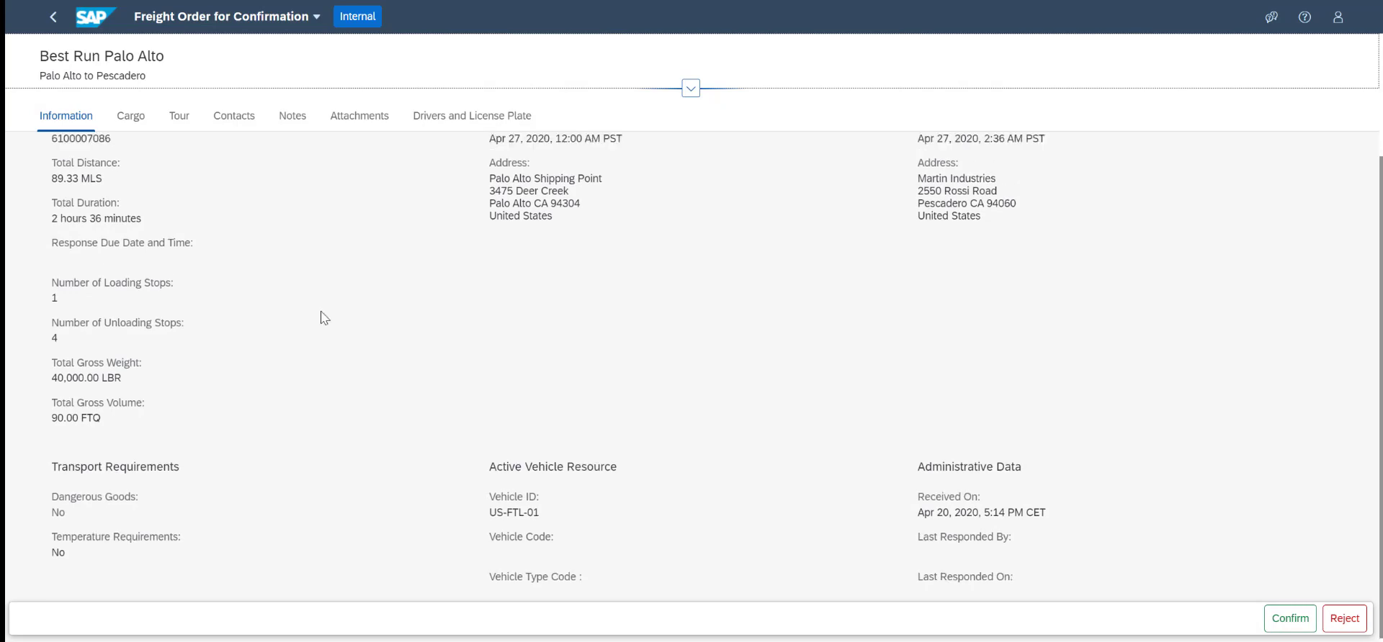
scroll(321, 312, "down", 3)
scroll(322, 311, "up", 2)
scroll(321, 317, "up", 1)
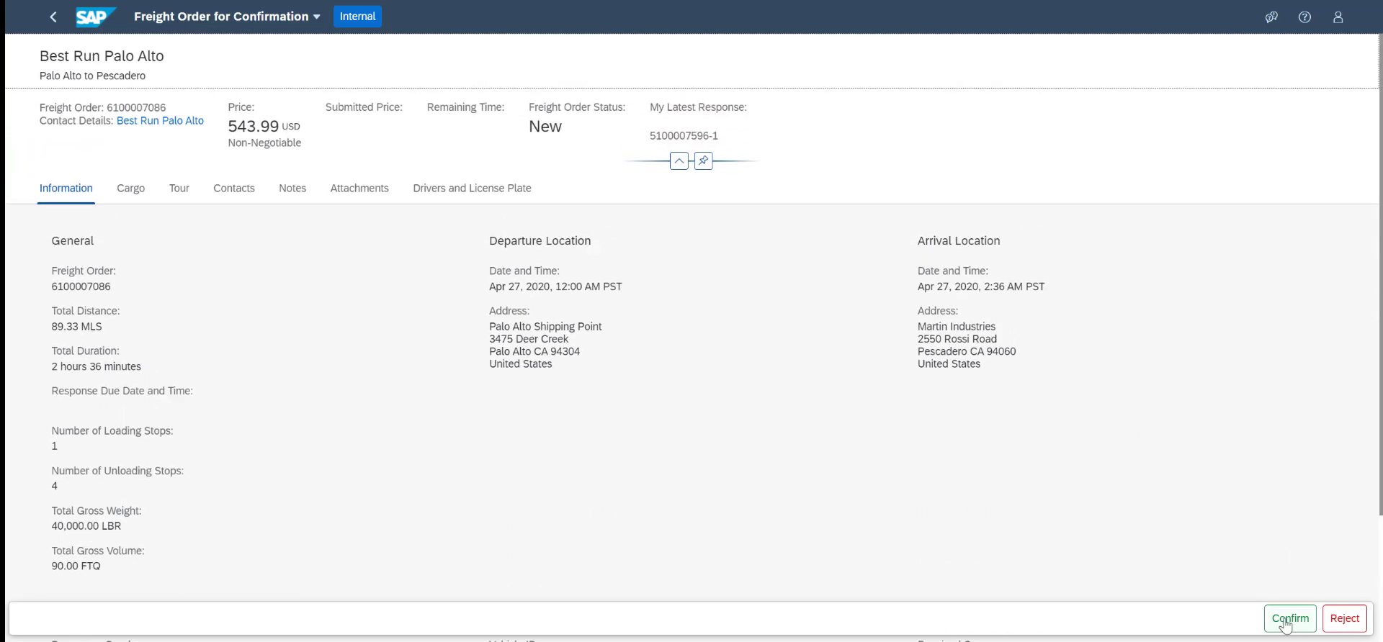
Enter the driver's full name in the freight order's driver details
left_click(474, 193)
left_click(135, 257)
key("Down")
key("Down")
key("Tab")
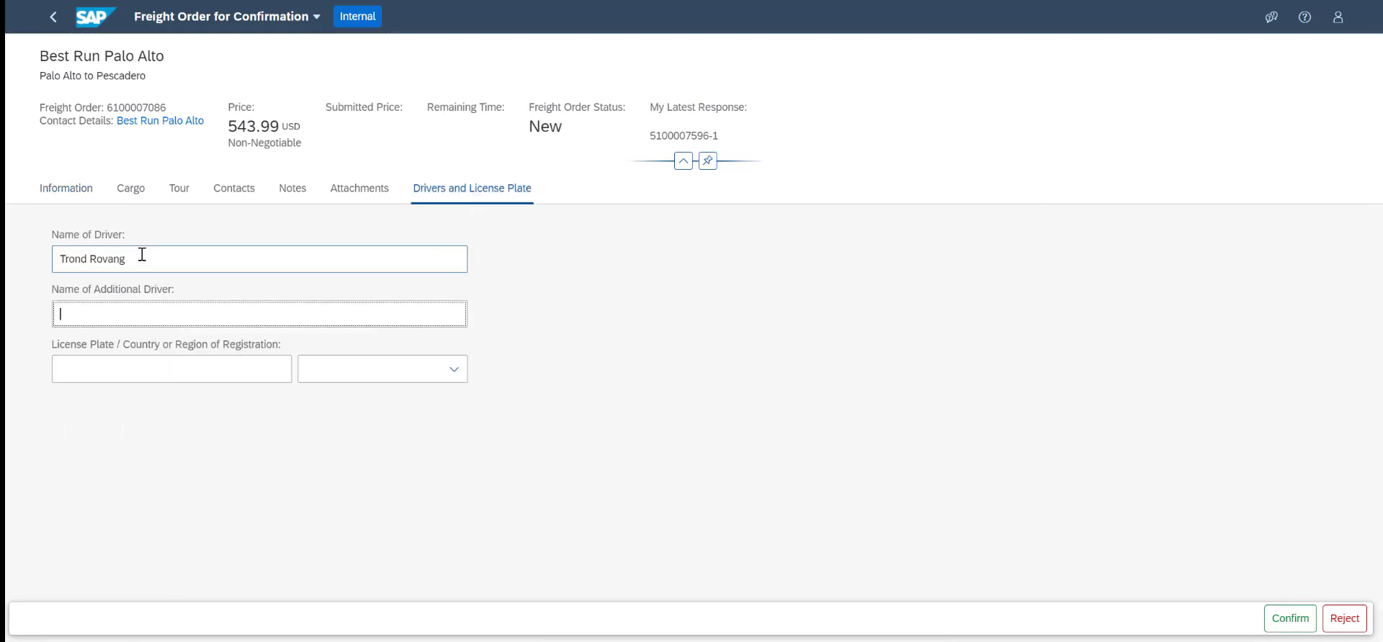
Leave the additional driver empty and set the license plate to XX 12345 with NO as the country of registration
key("Tab")
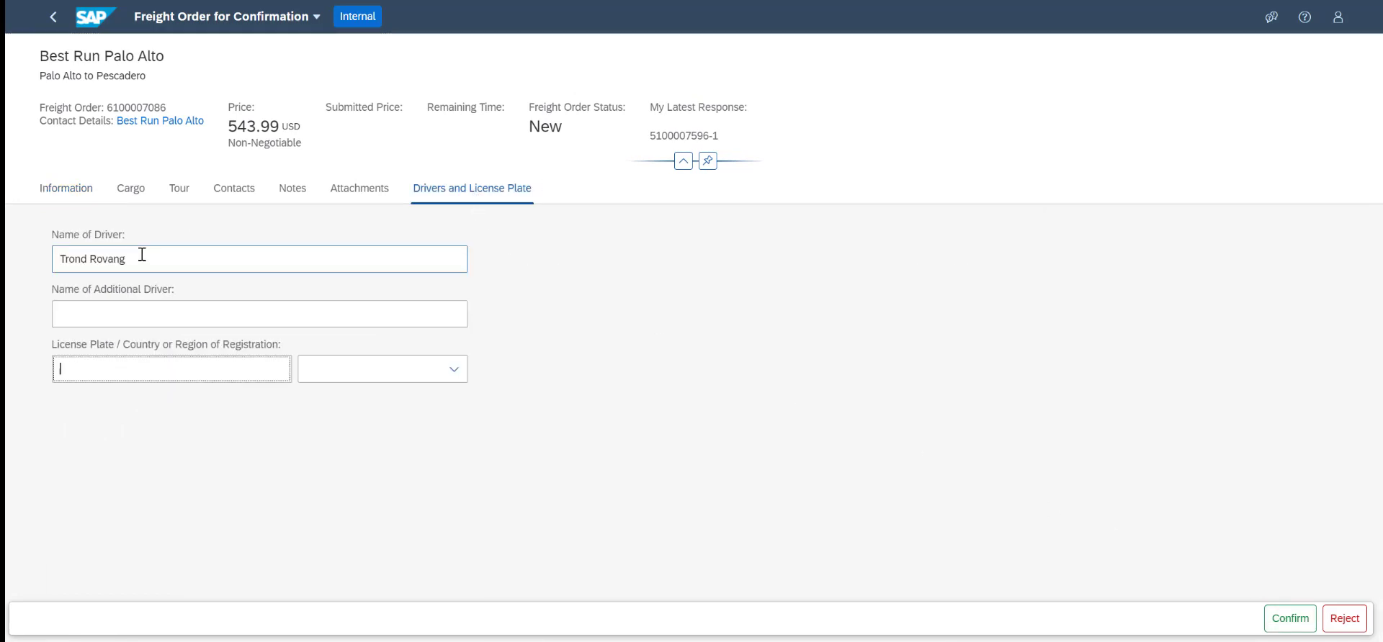
type("XX 12345")
key("Tab")
type("NO")
key("Tab")
key("Tab")
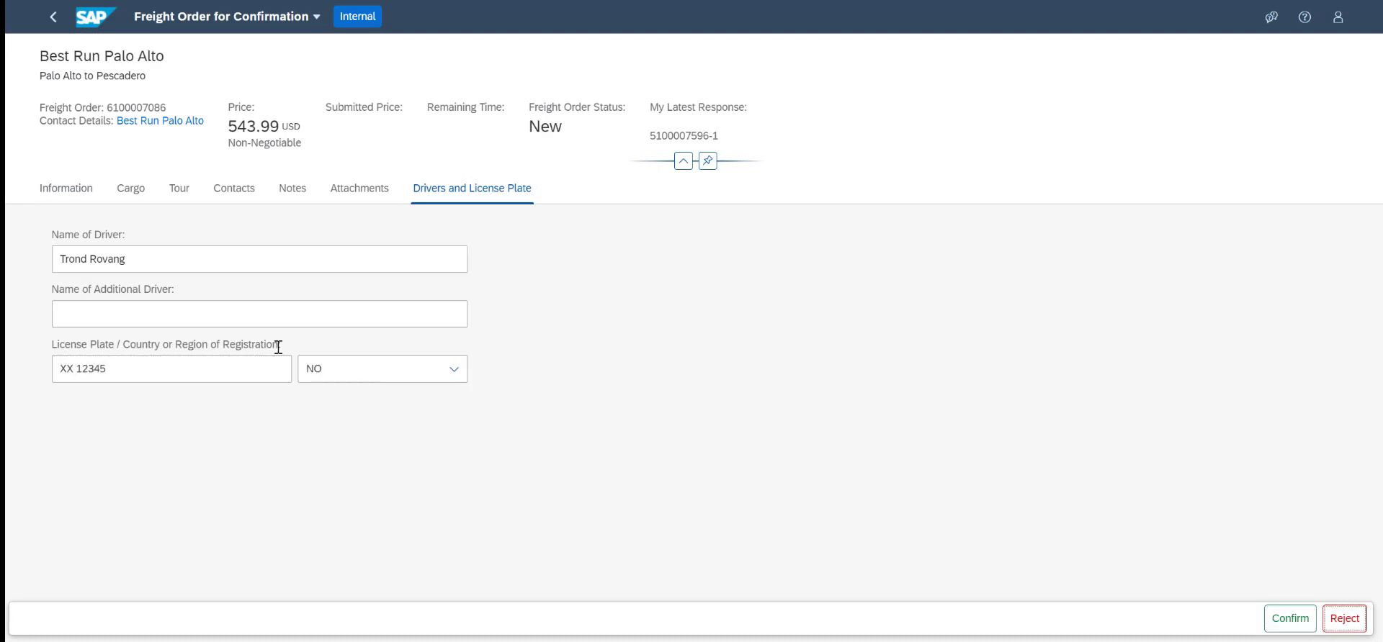
left_click(378, 364)
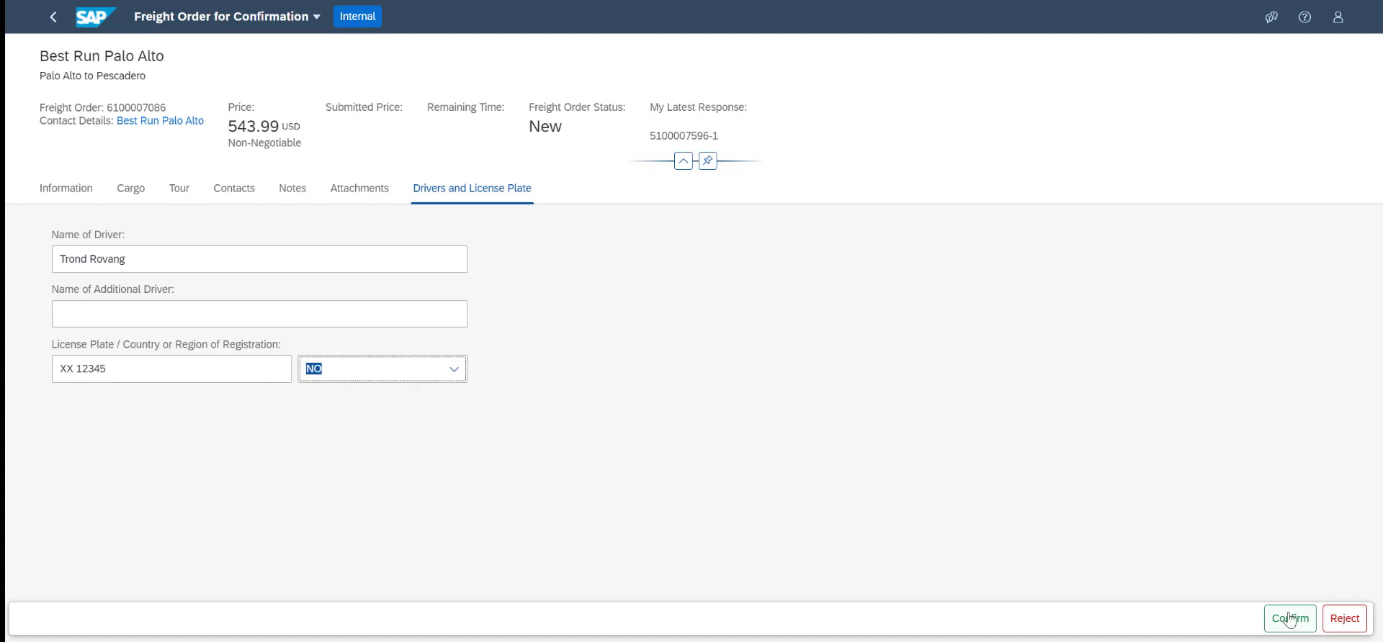
Confirm the freight order in LBN and refresh its statuses in SAP Transportation Management
left_click(1289, 619)
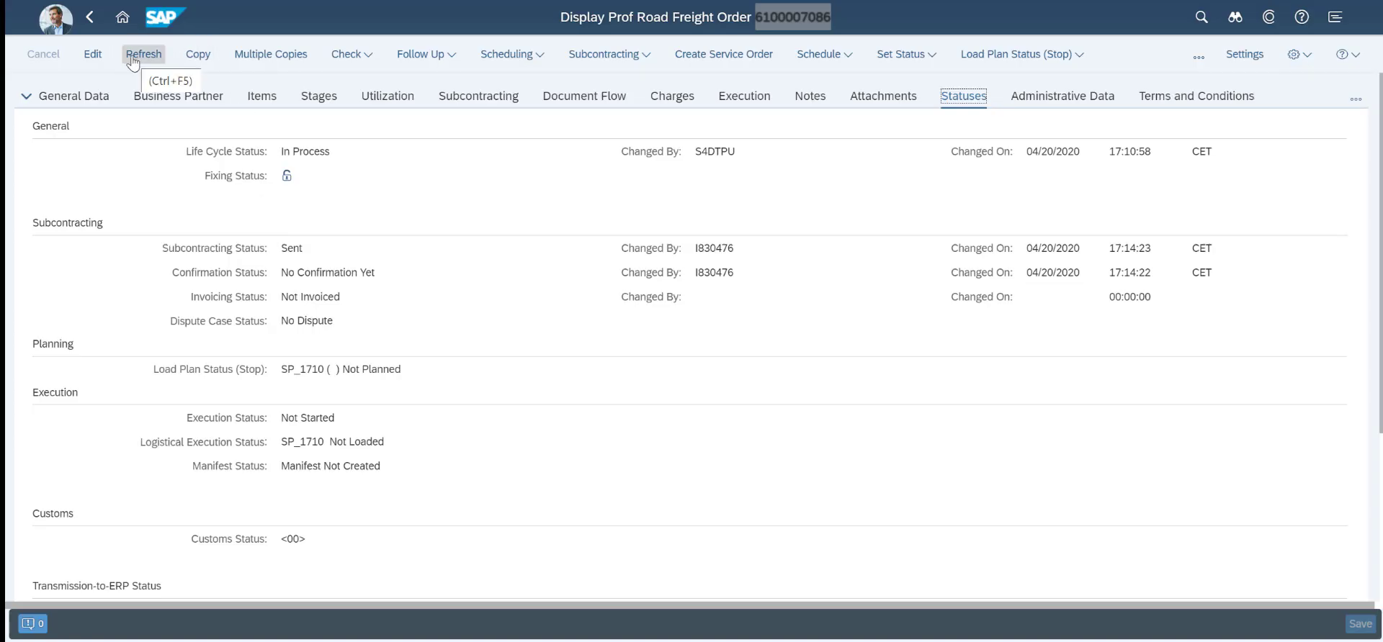
left_click(133, 62)
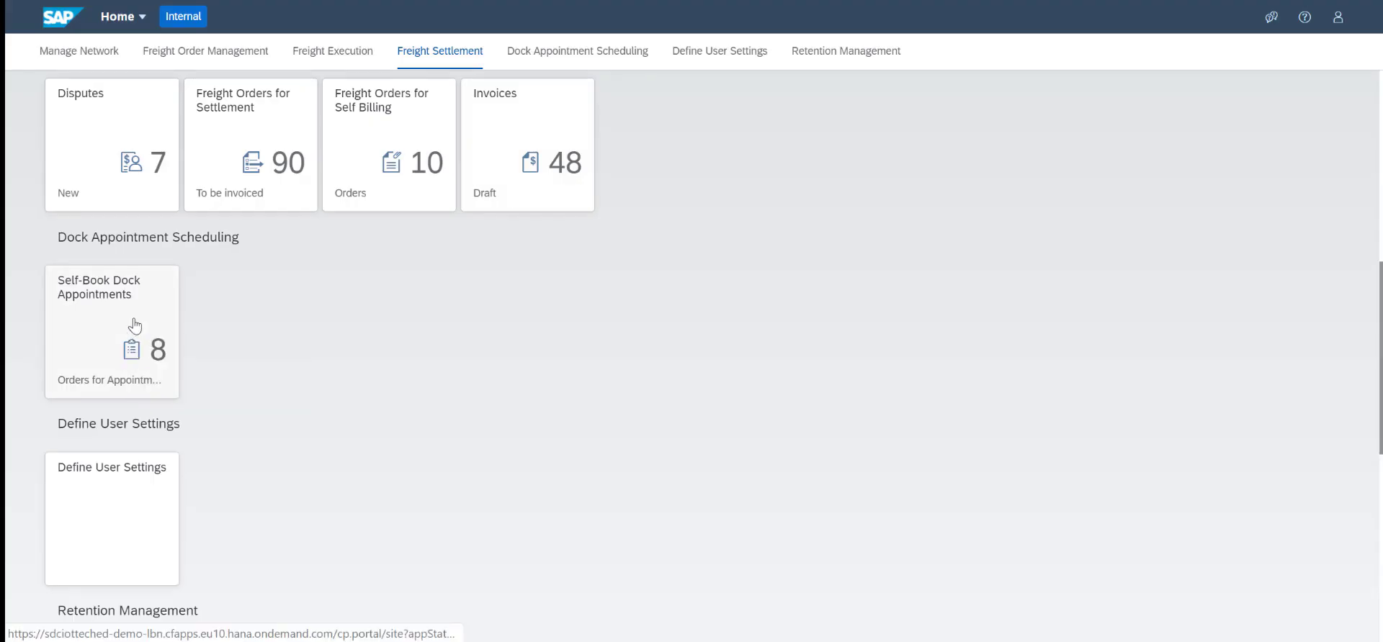
In Self-Book Dock Appointments, create a Dock Door 1 appointment from 10:00 to 10:30 AM for the first order departing Apr 27, 2020
left_click(131, 331)
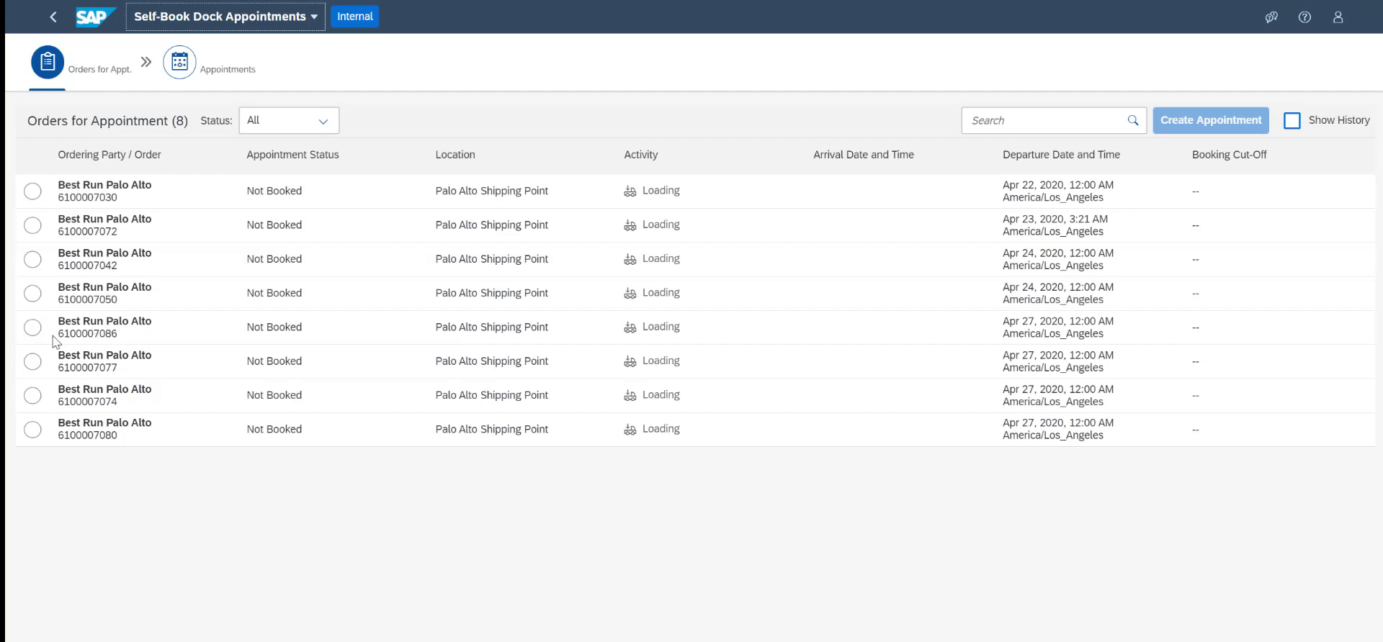
left_click(33, 328)
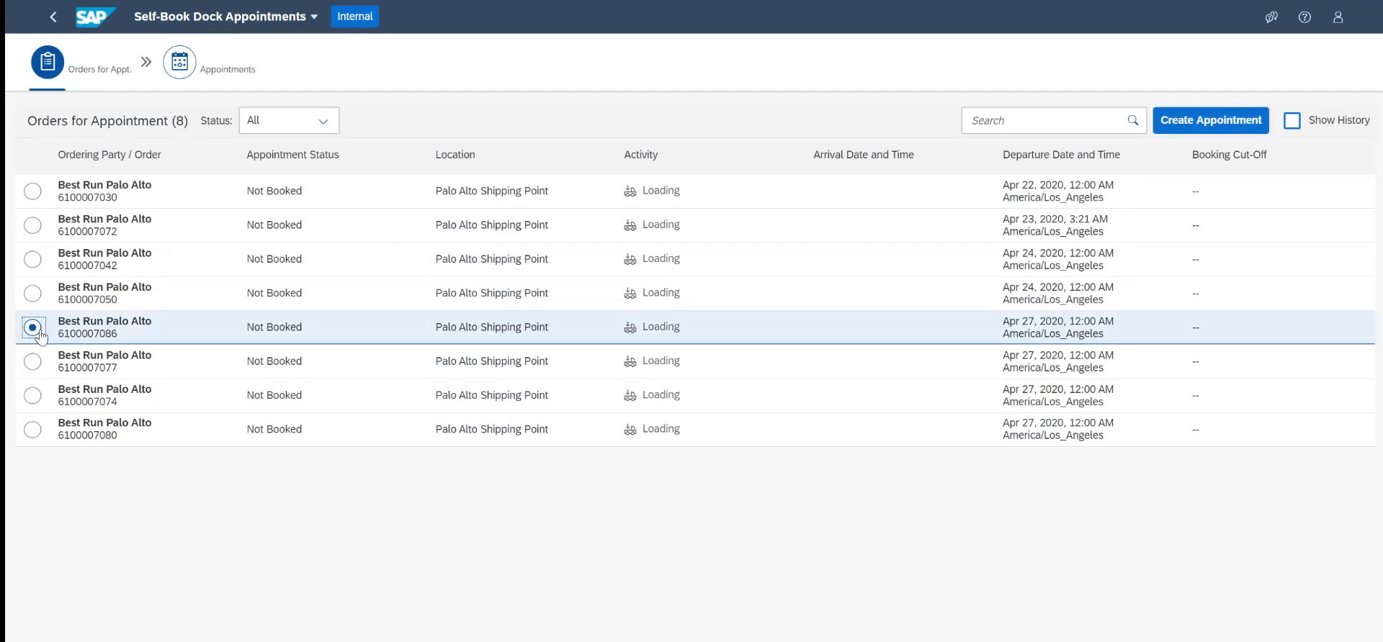
left_click(1203, 122)
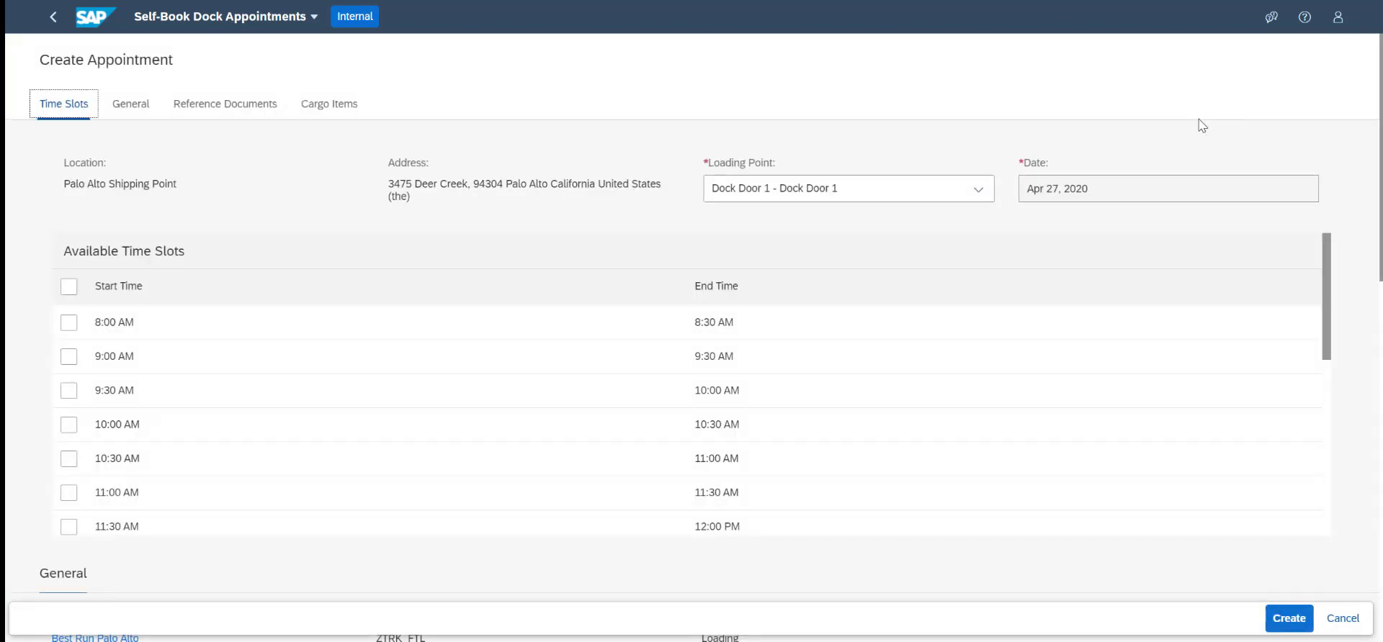
left_click(979, 190)
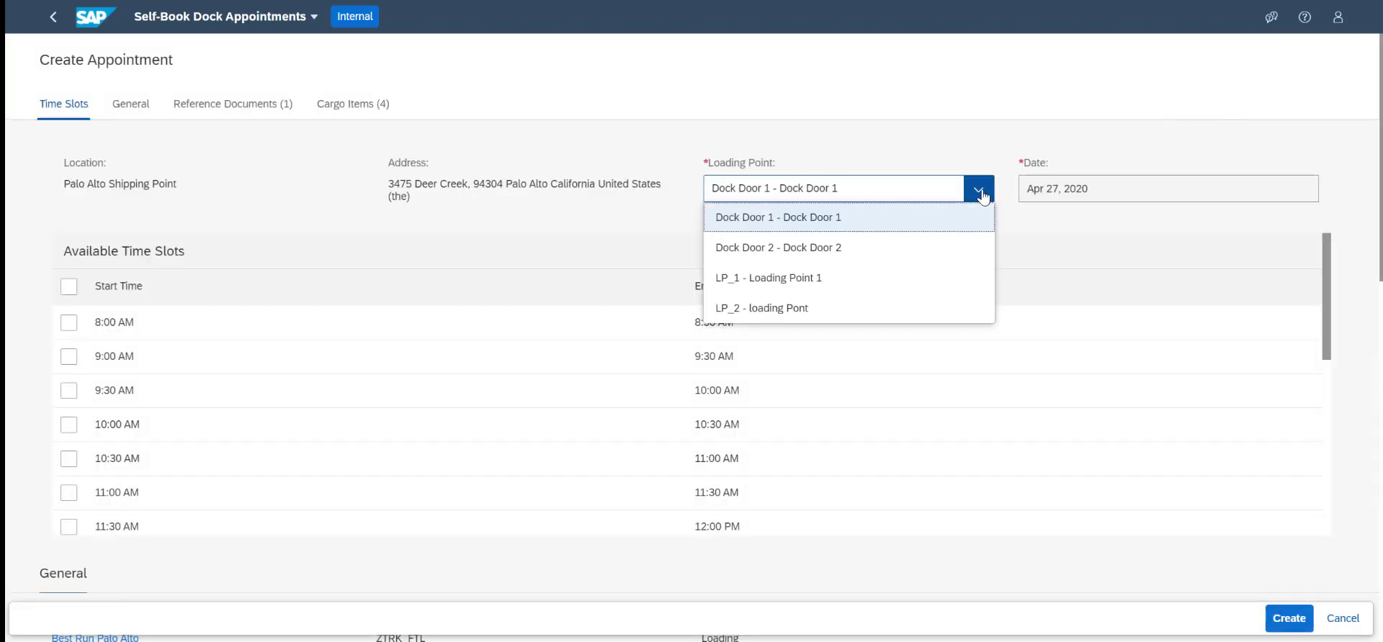
left_click(983, 196)
scroll(509, 401, "down", 2)
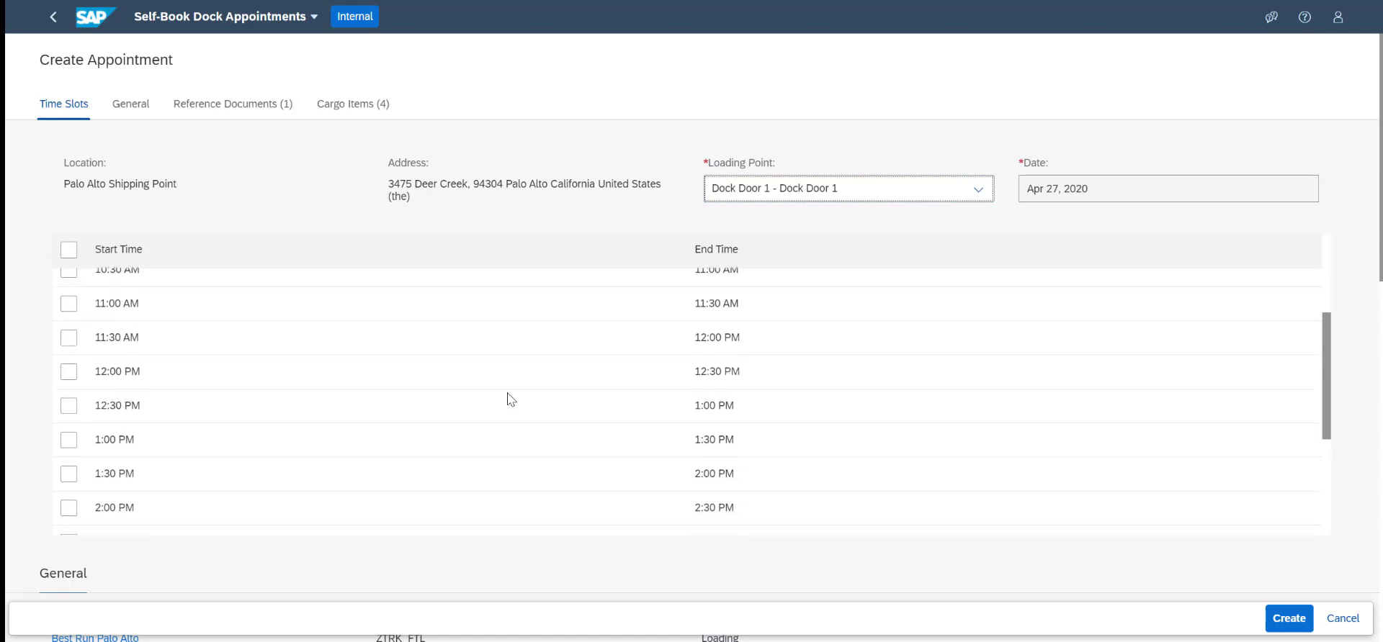
left_click(69, 329)
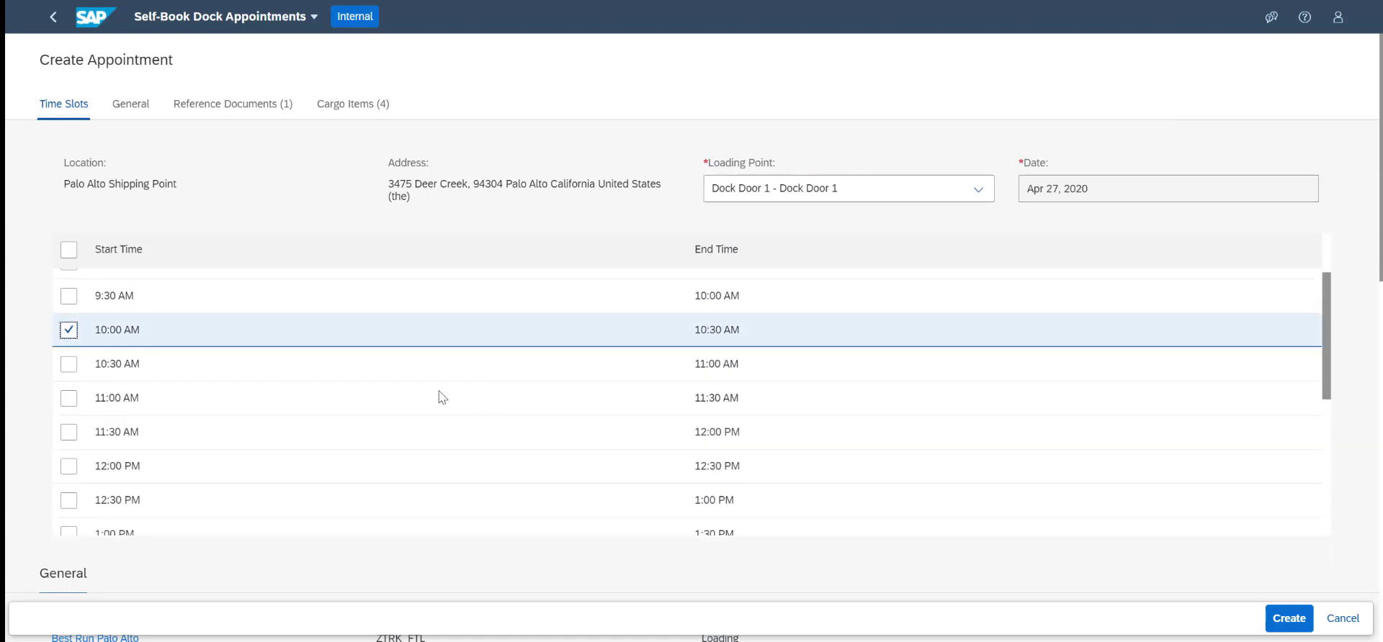
left_click_drag(1380, 279, 1380, 249)
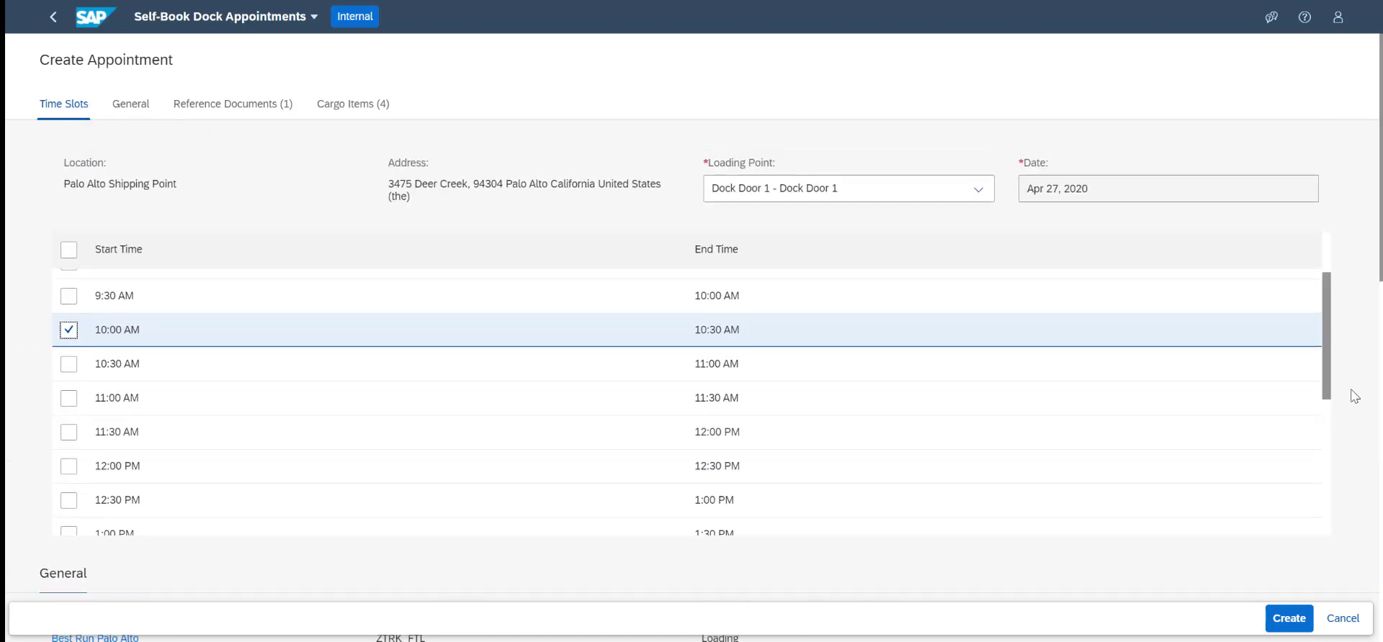
left_click(1288, 623)
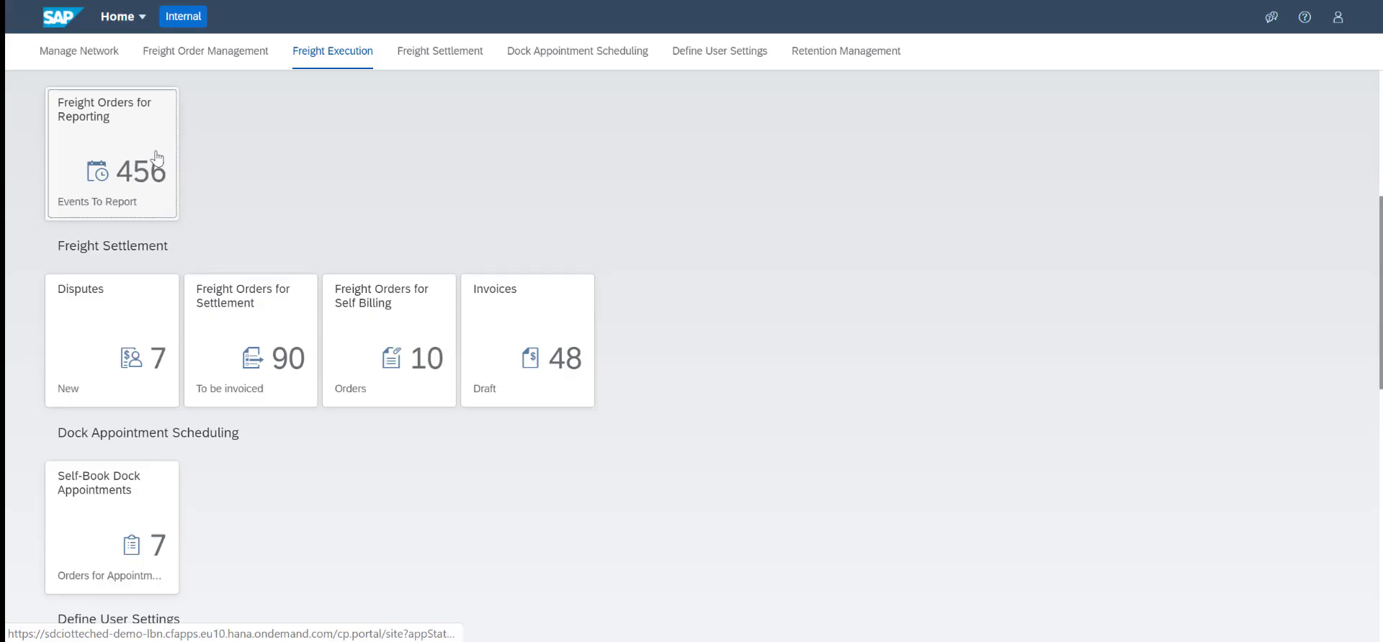
In Freight Orders for Reporting, filter by the copied freight order ID, then open the order and review its stop events and reporting actions
left_click(157, 157)
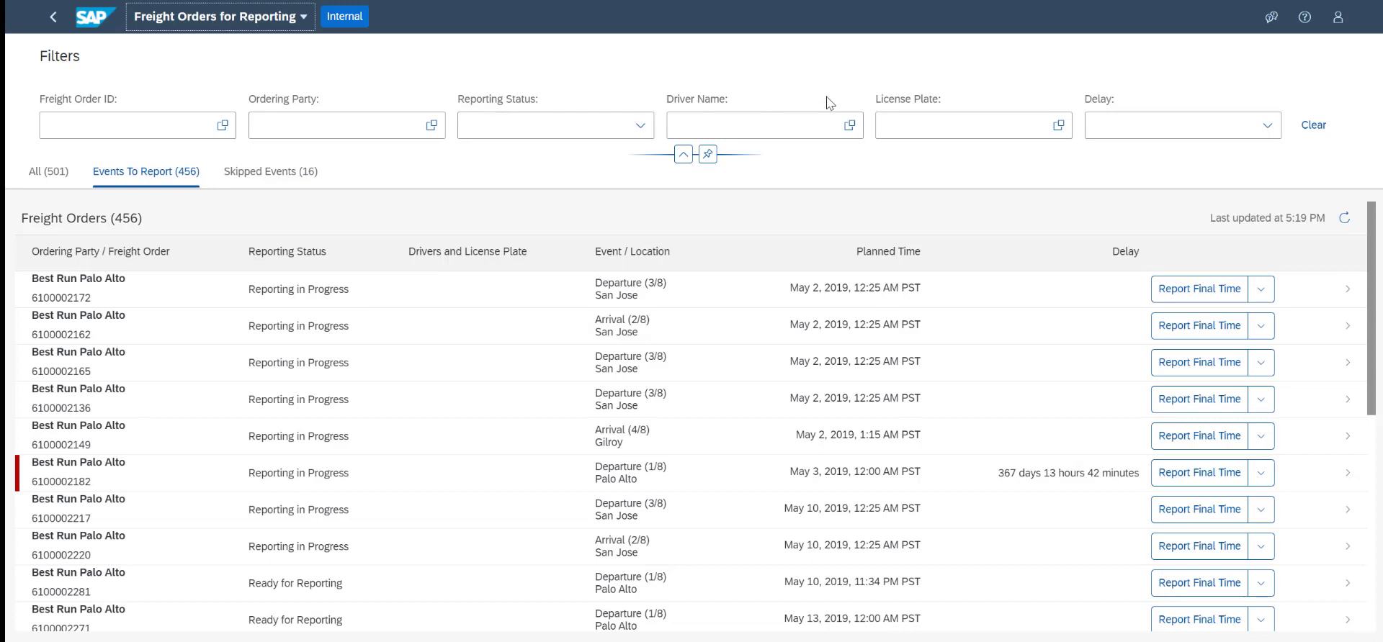
left_click(161, 126)
key("ctrl+v")
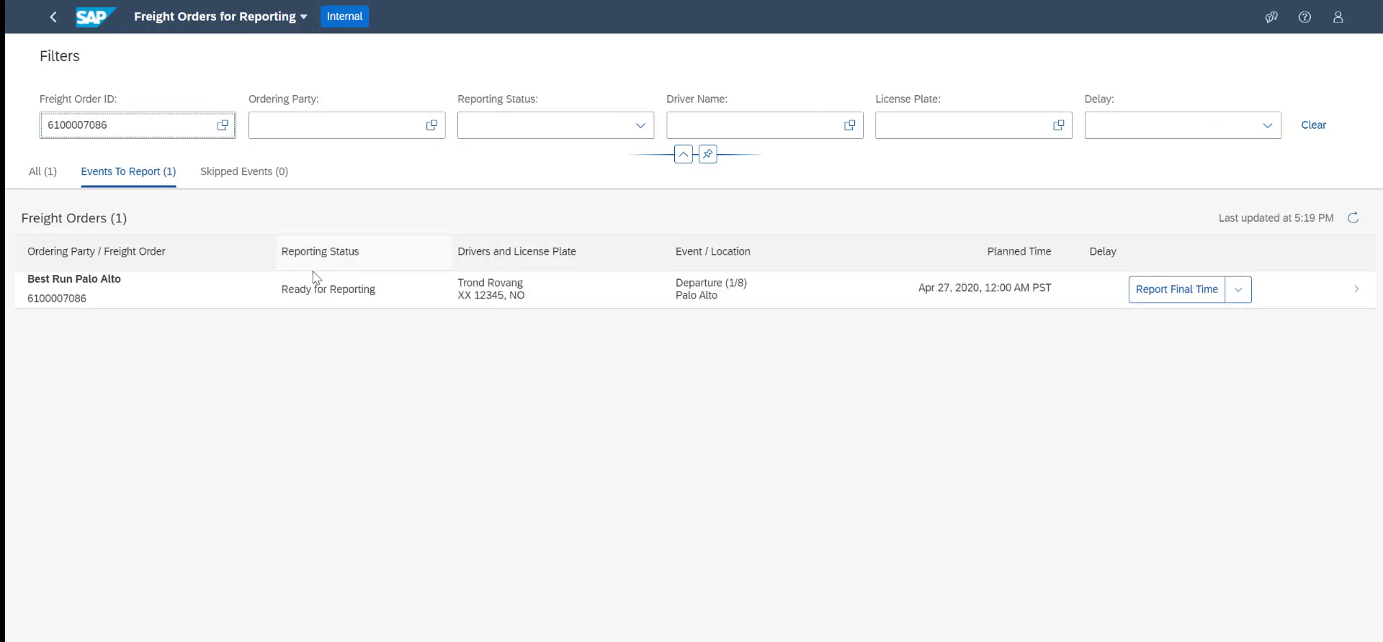
left_click(464, 292)
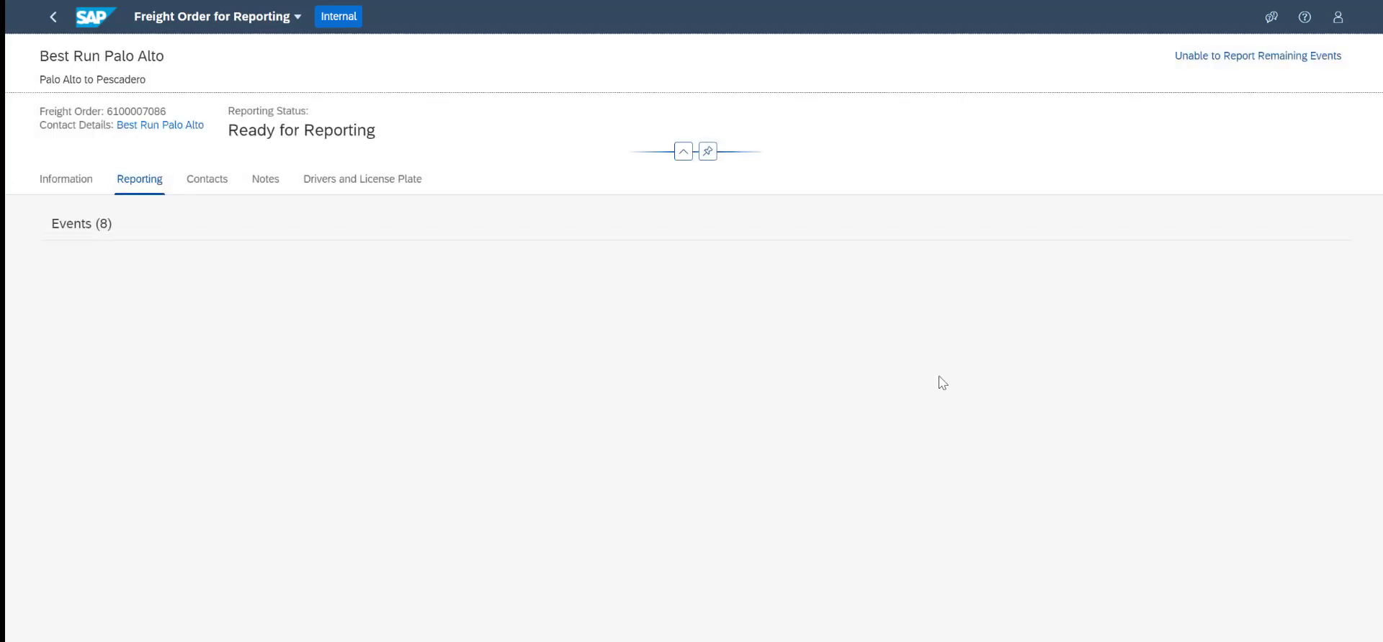
scroll(1126, 396, "down", 5)
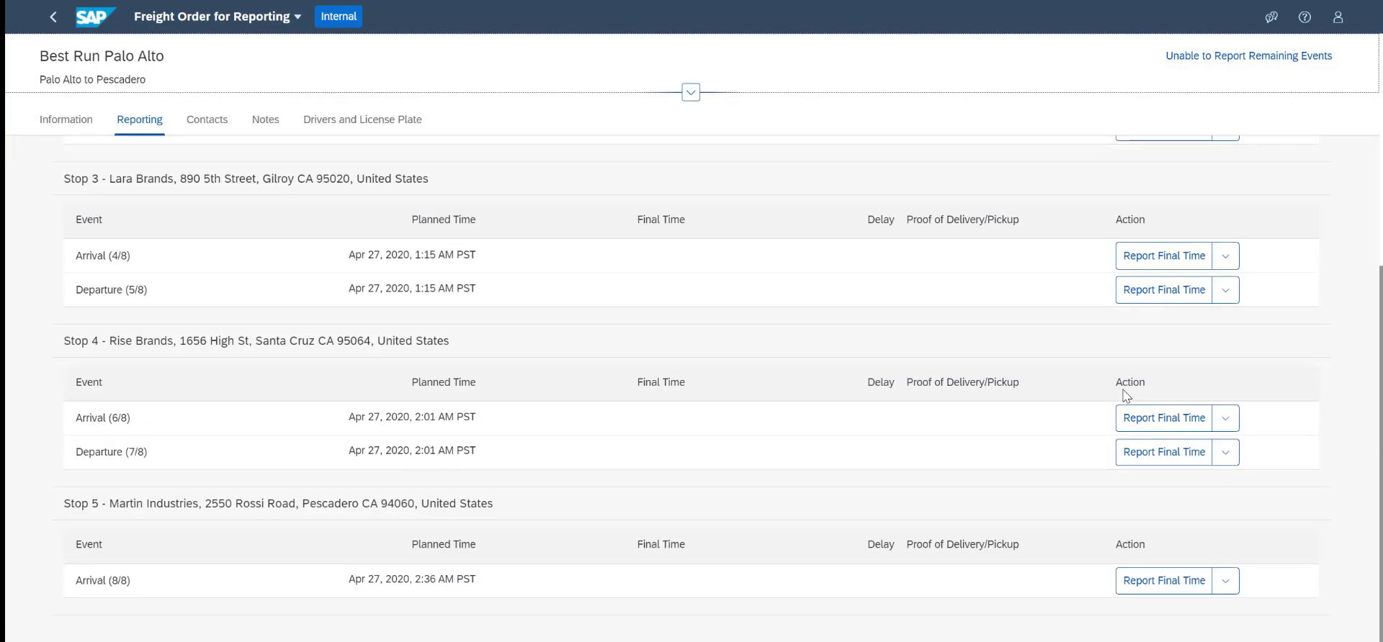
scroll(1126, 395, "up", 3)
scroll(1127, 396, "up", 2)
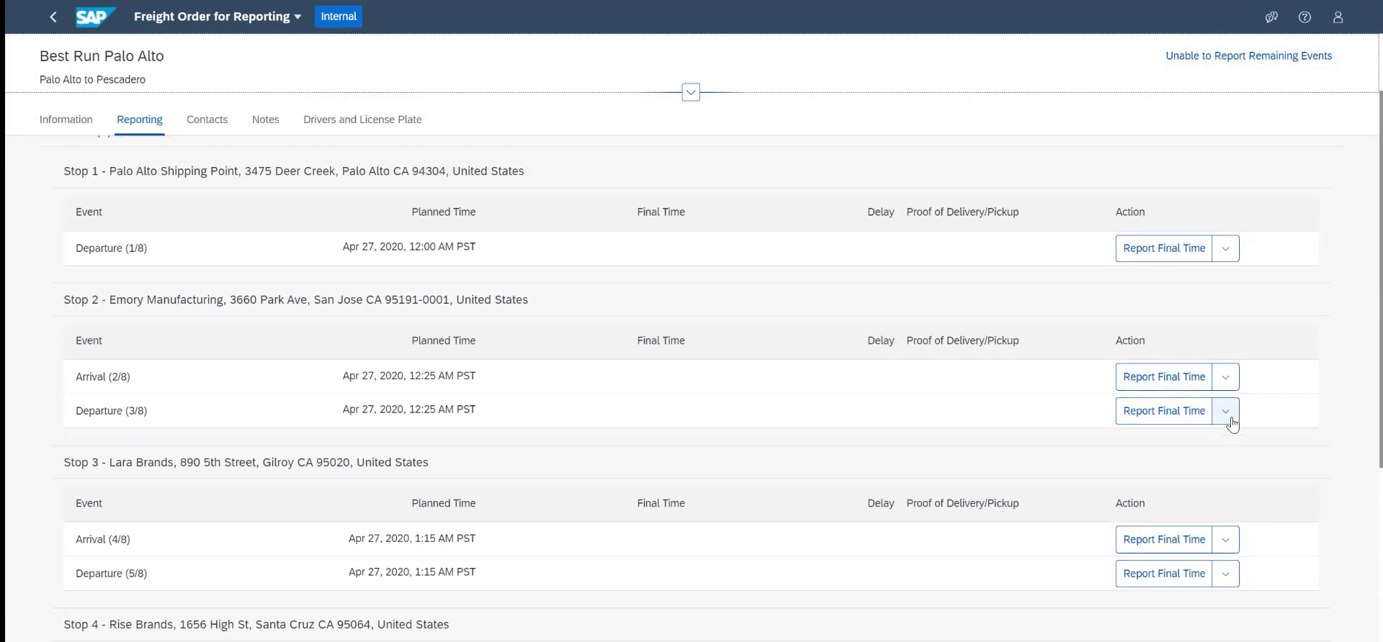
left_click(1226, 415)
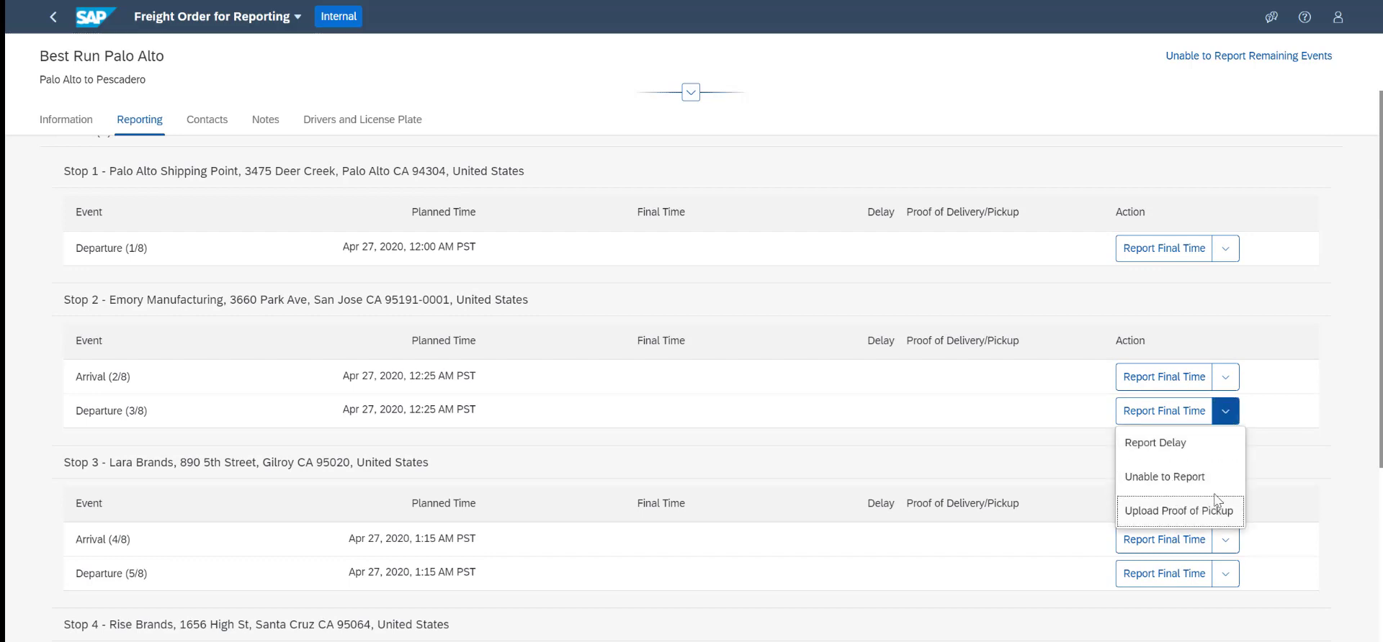
left_click(1262, 412)
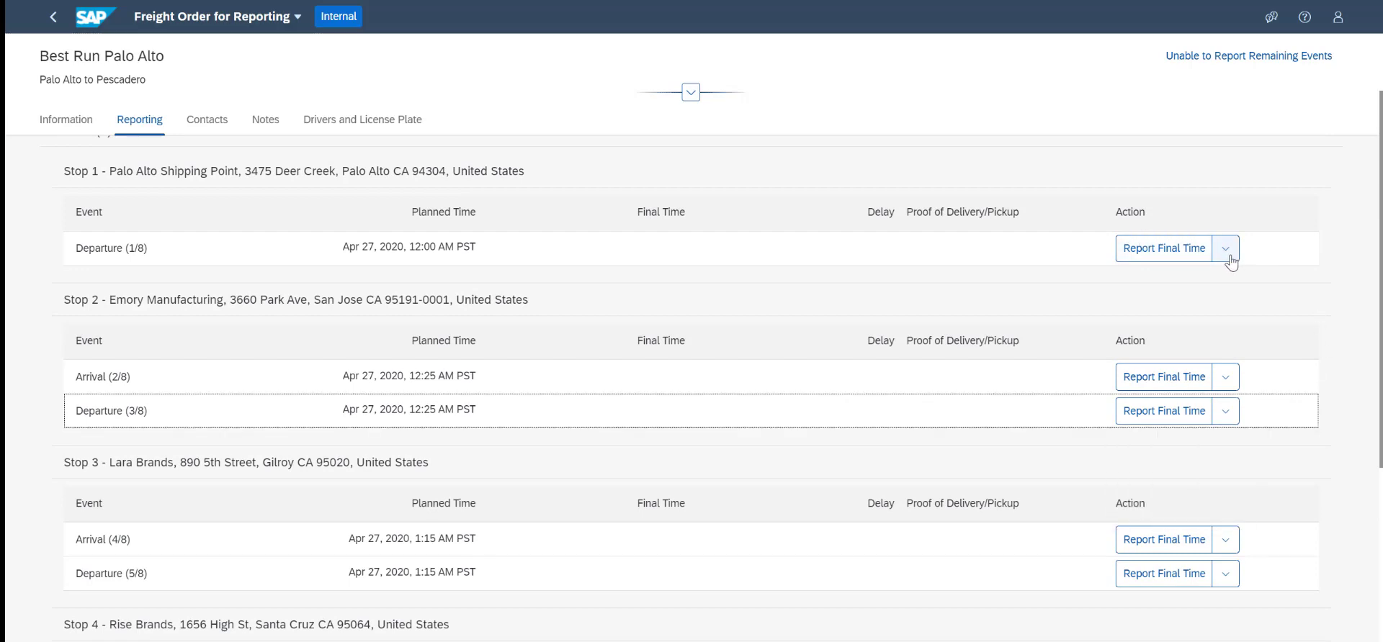
Report Apr 26, 2020, 5:19 PM as the Stop 1 departure's final time and refresh the order's execution events in SAP Transportation Management
left_click(1163, 249)
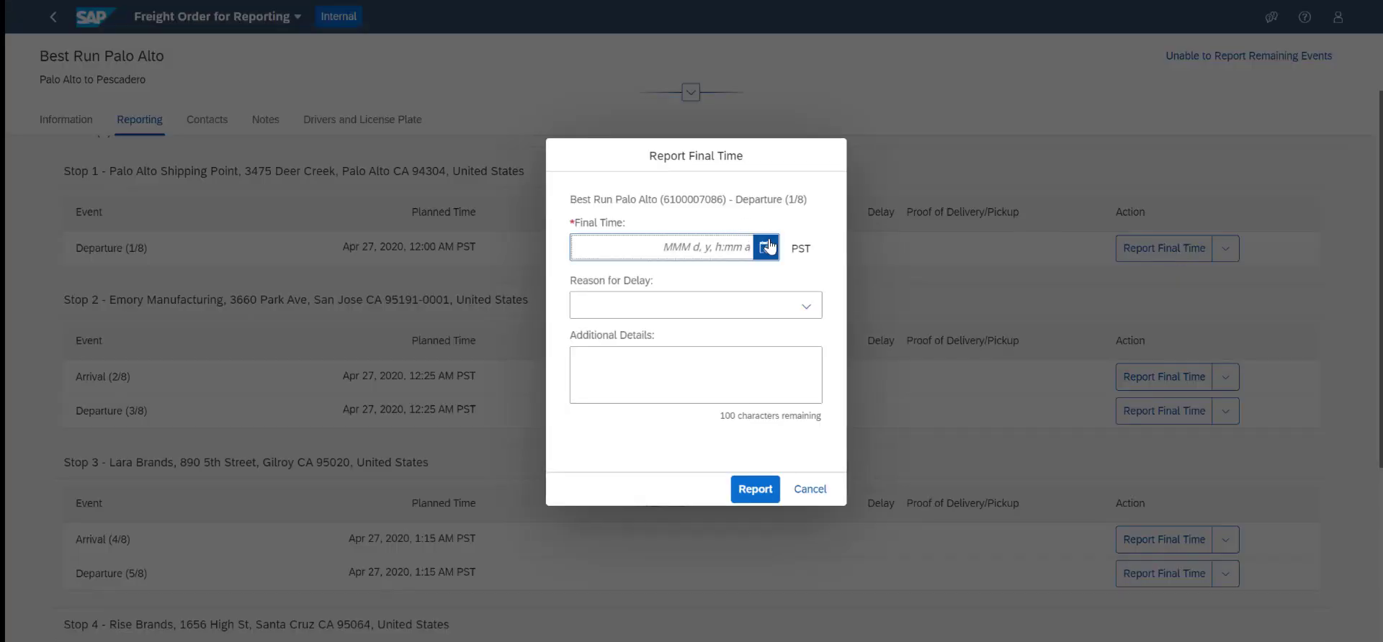
left_click(767, 245)
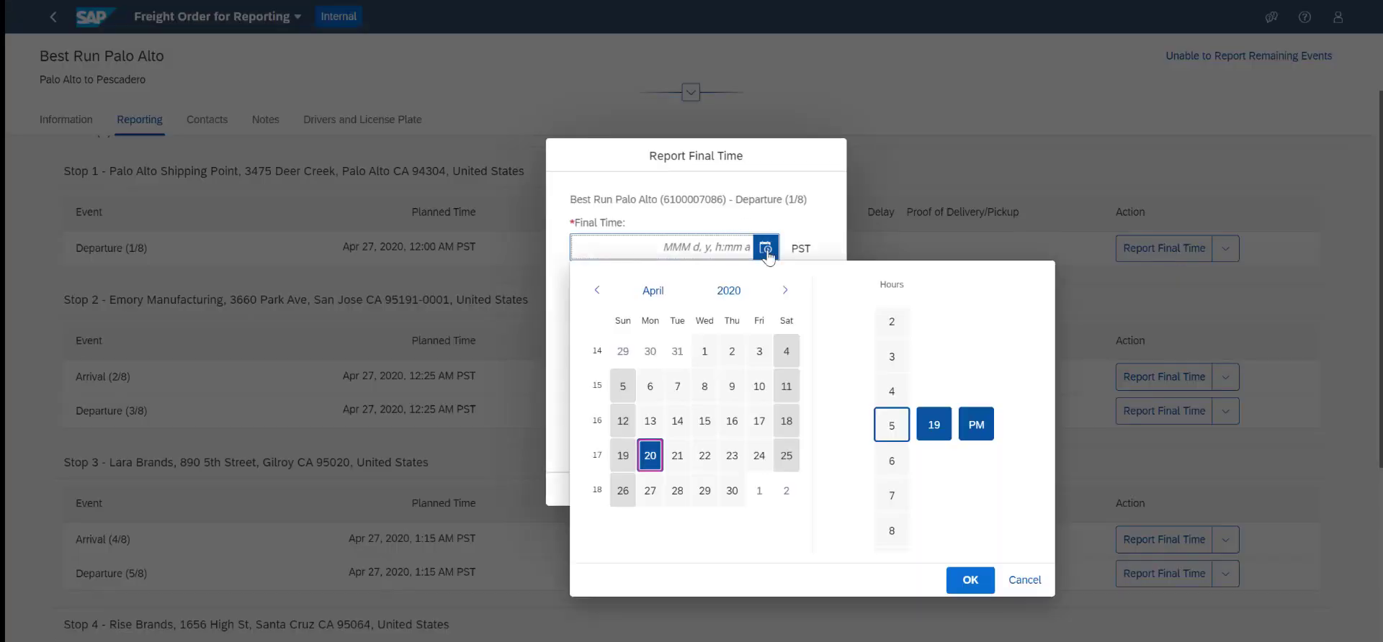
left_click(623, 490)
left_click(970, 581)
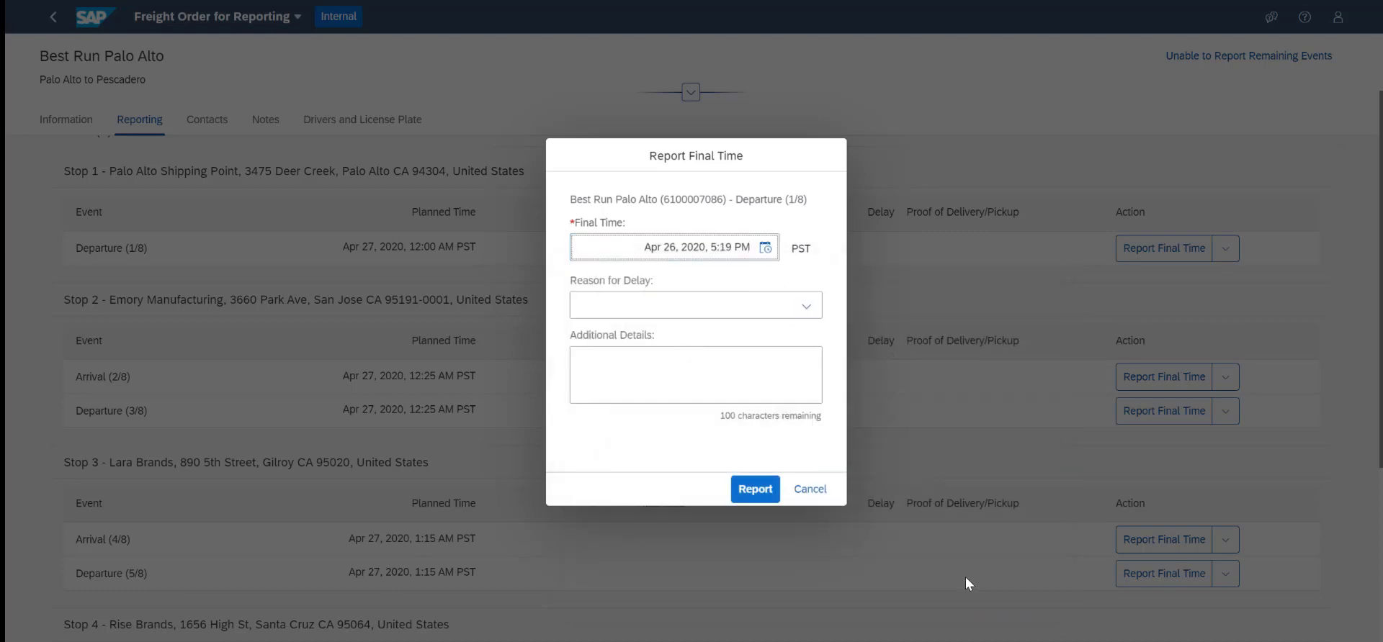
left_click(751, 492)
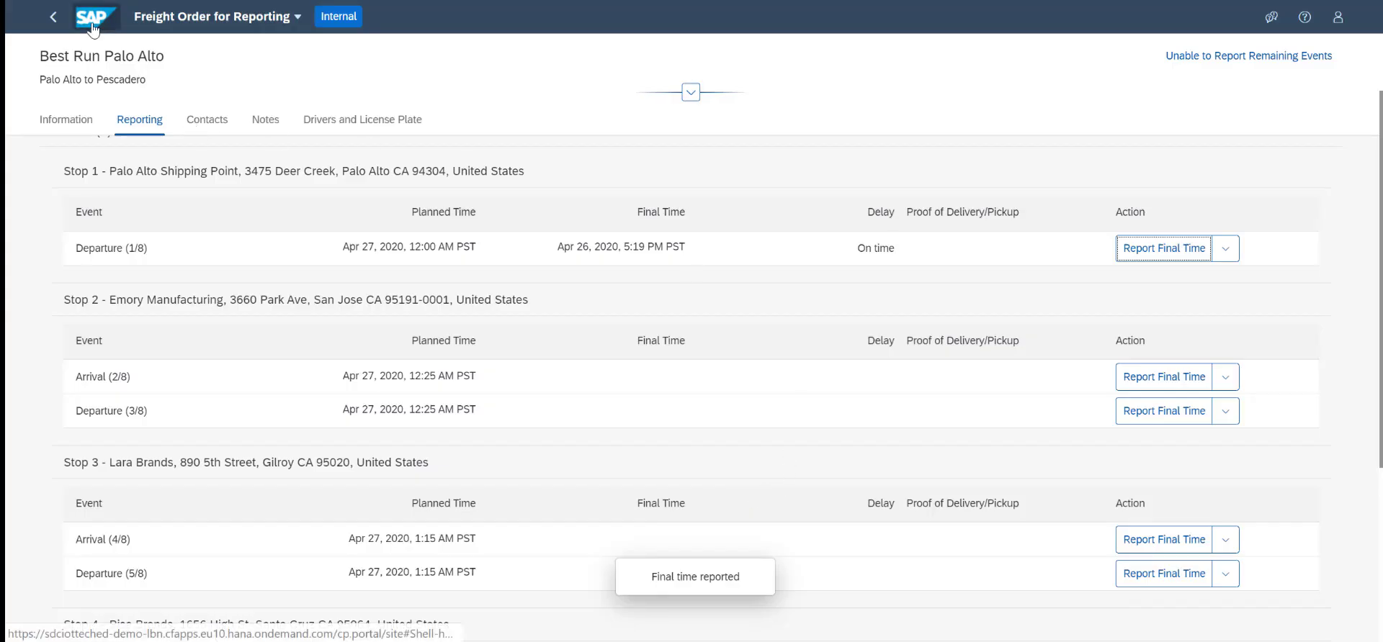
left_click(122, 23)
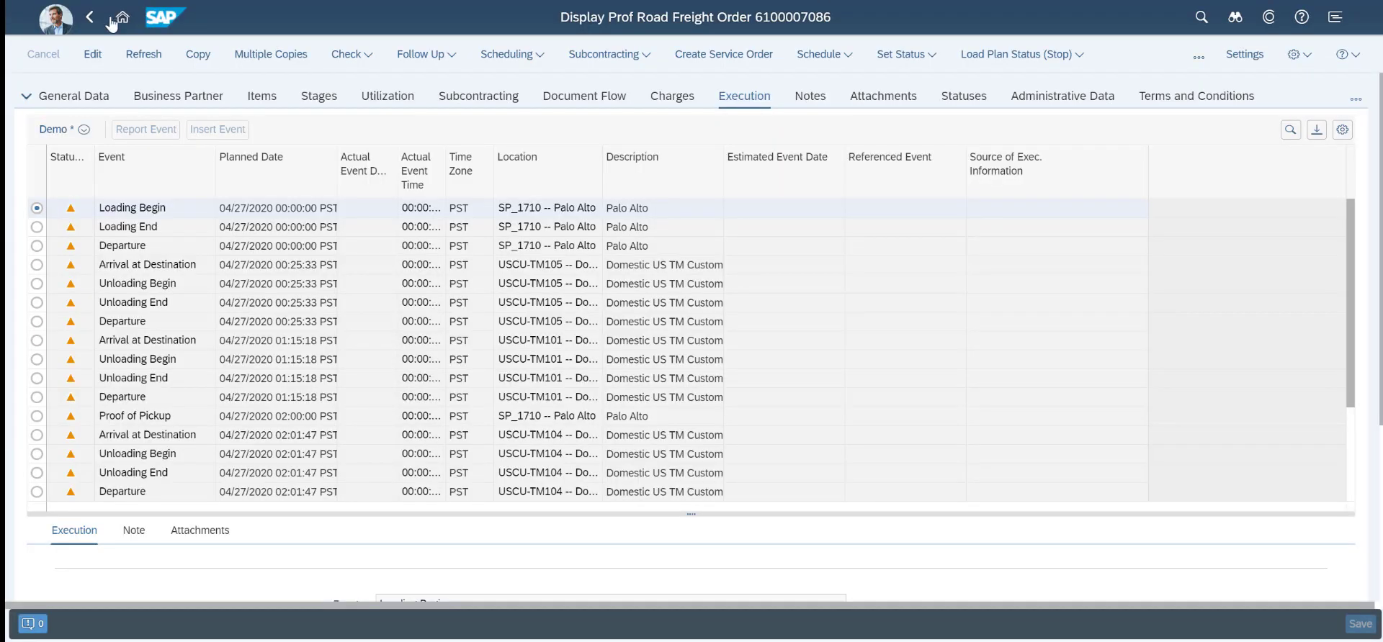
left_click(139, 55)
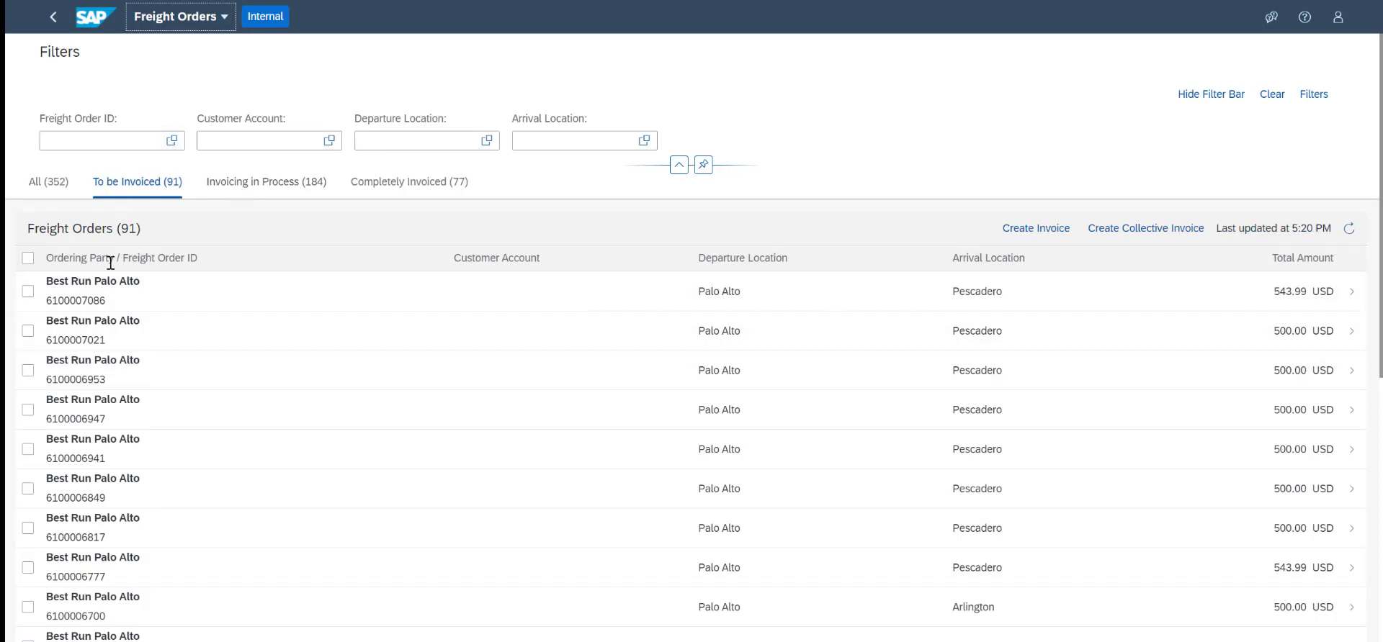
In LBN, create an invoice for the first Pescadero freight order awaiting invoicing and append TR to the invoice number
left_click(91, 303)
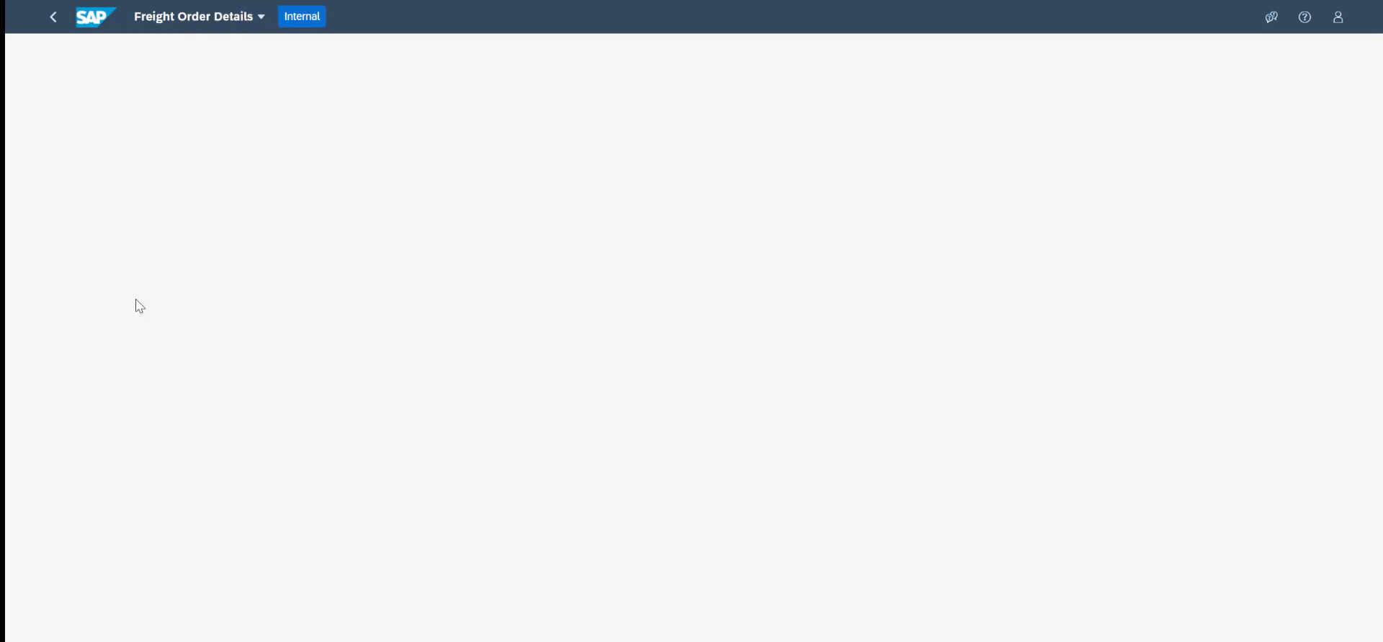
left_click(154, 191)
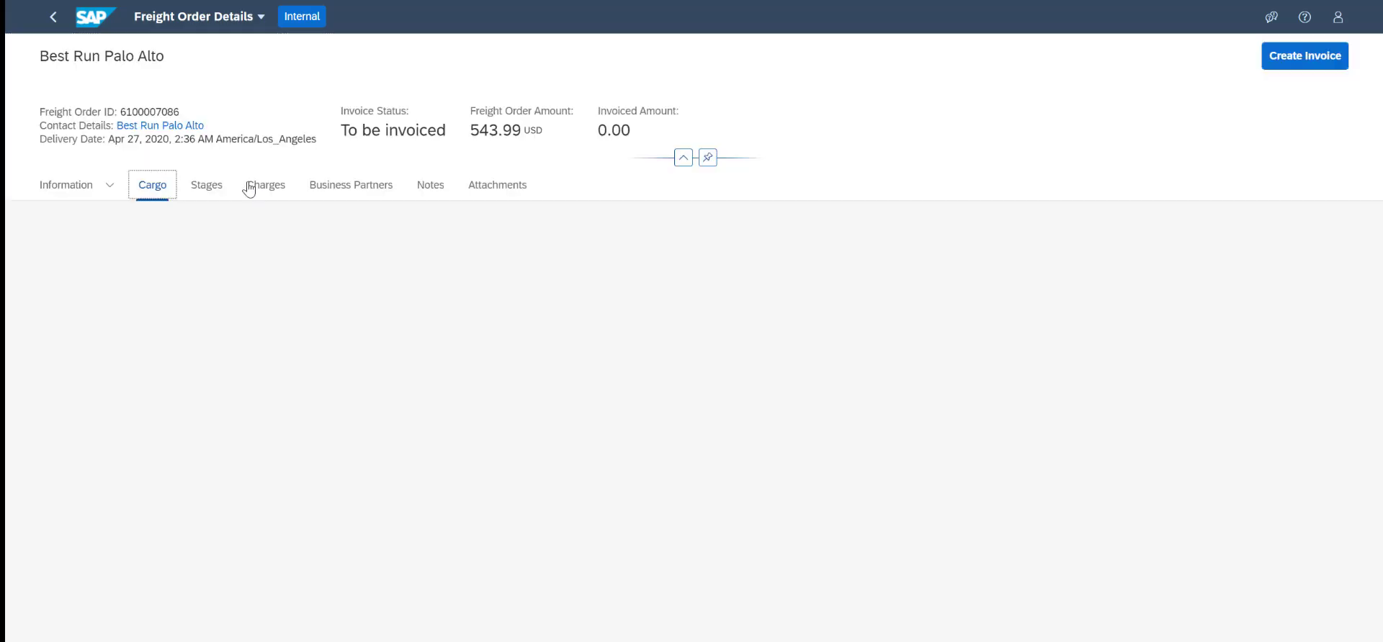
left_click(227, 187)
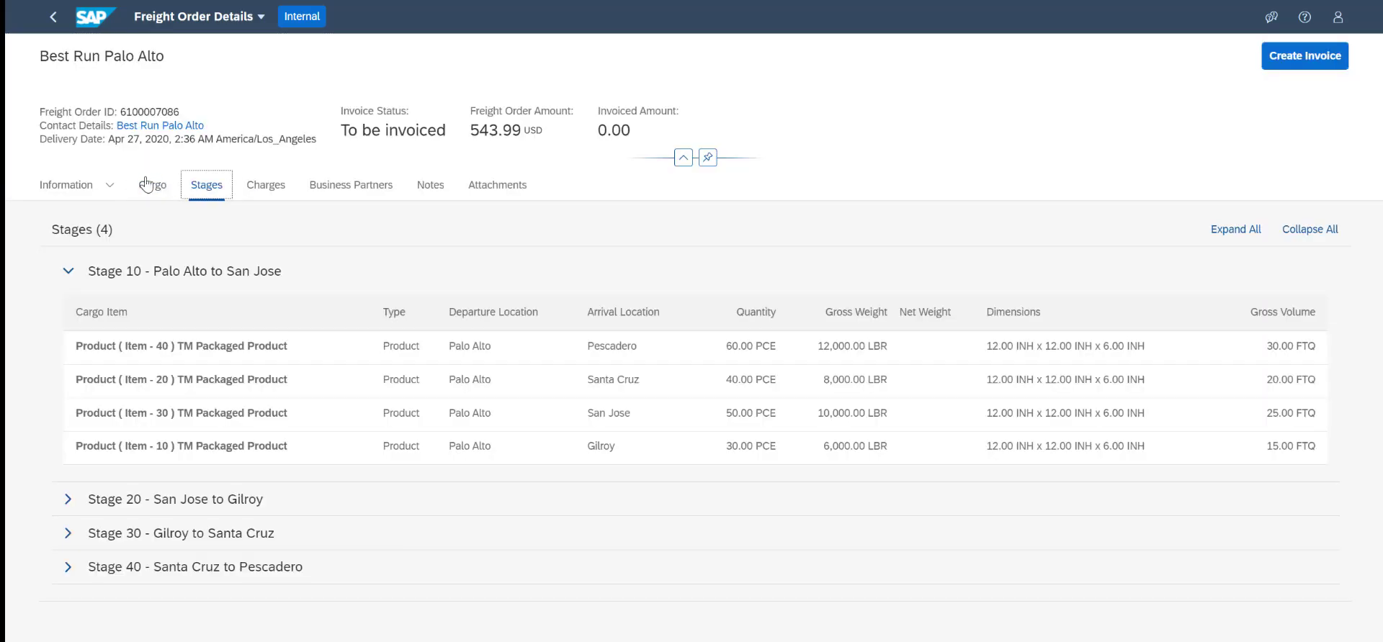
left_click(72, 185)
left_click(1310, 56)
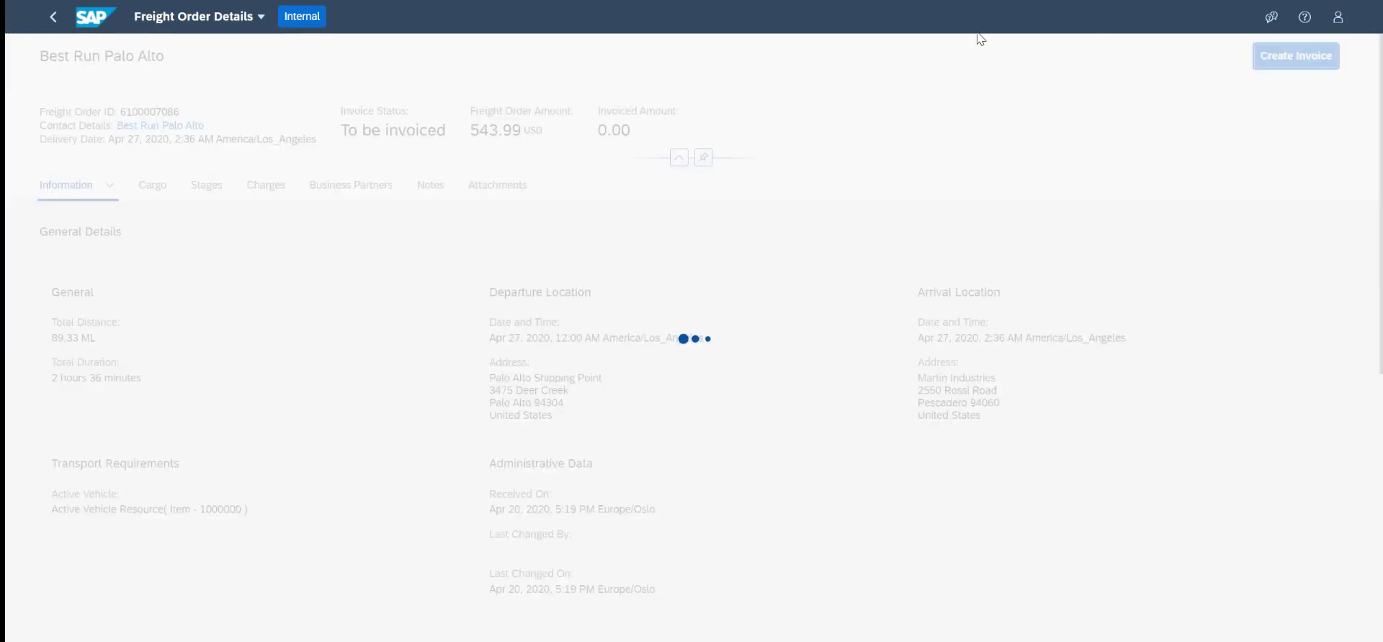
type("TR")
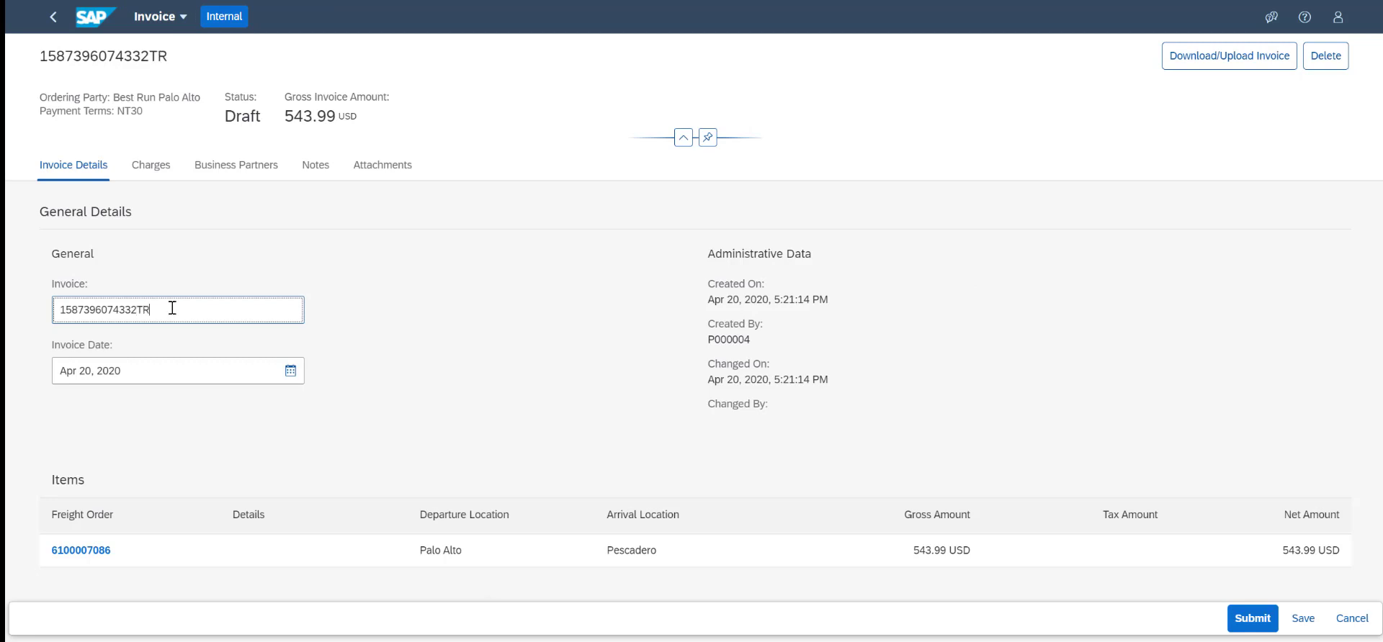
Add a tax charge named TAX to the invoice with a 10 % rate and a final amount of 50 USD
left_click(151, 170)
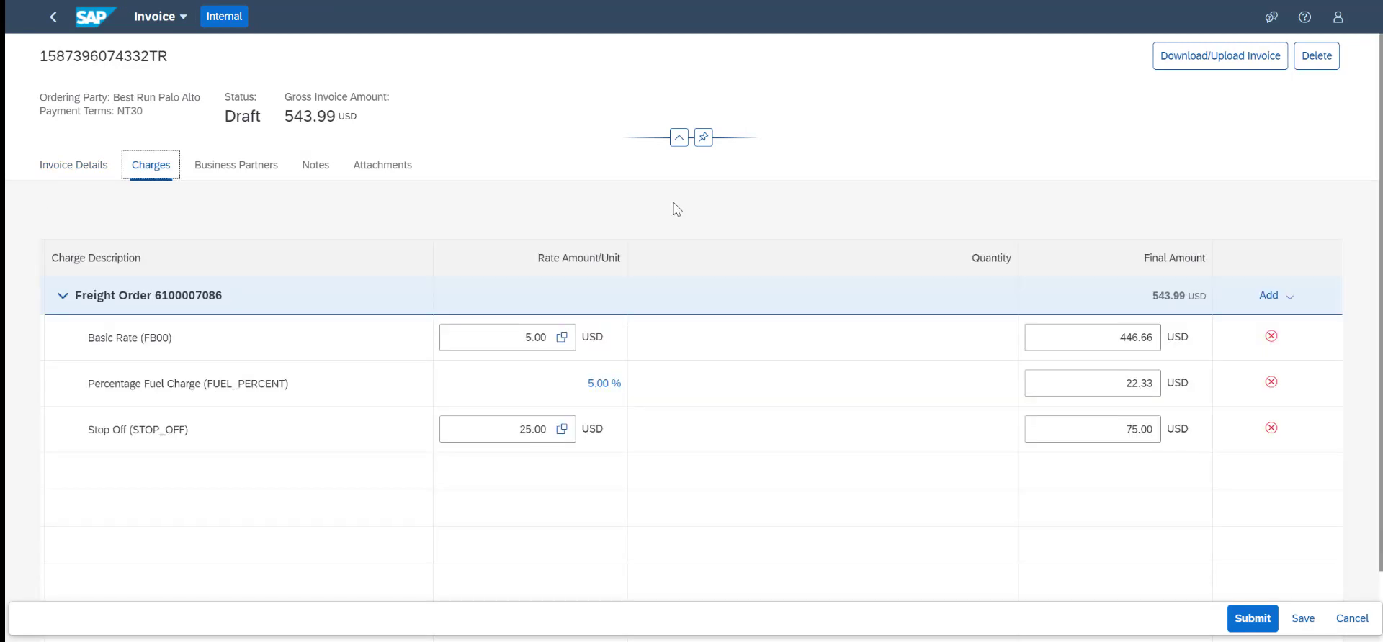
left_click(1286, 295)
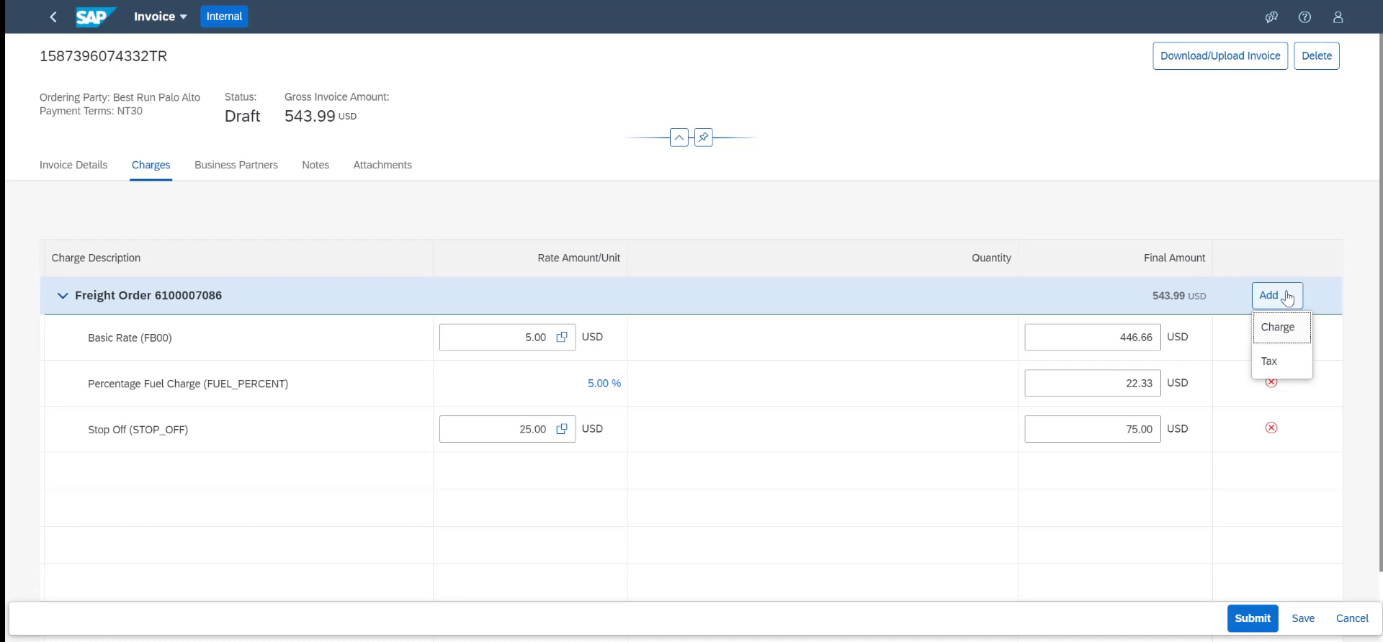
left_click(1289, 360)
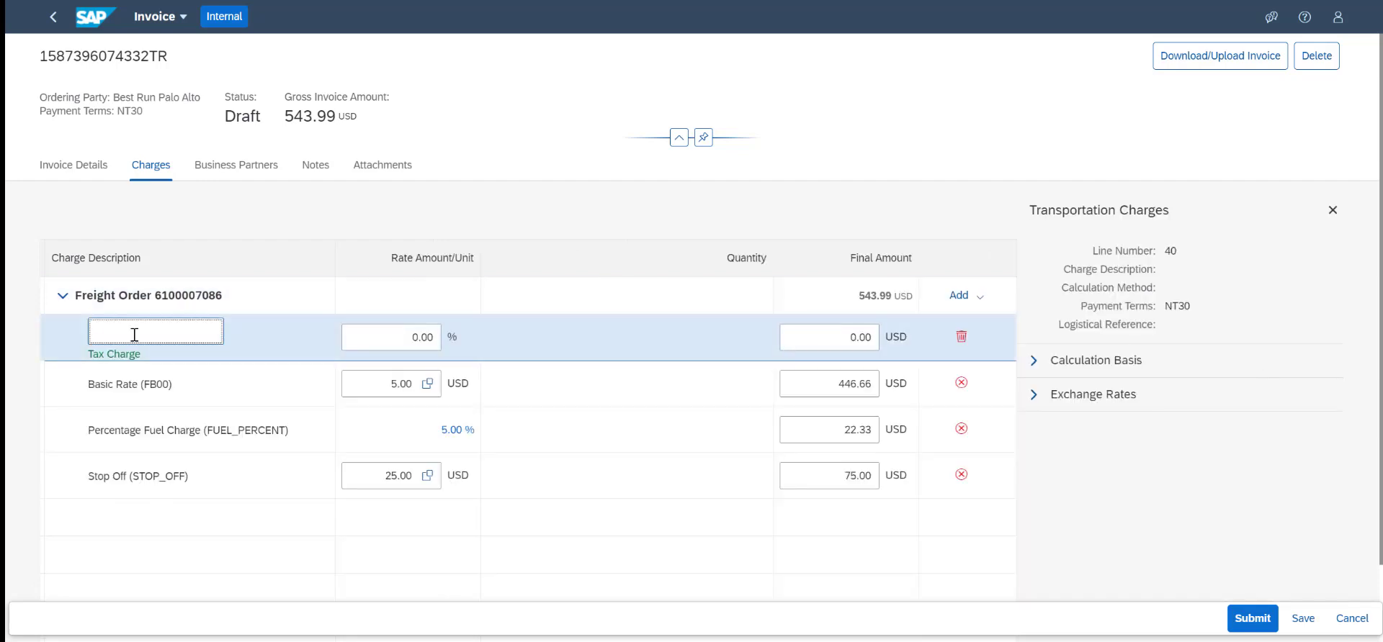
type("TAX")
key("Tab")
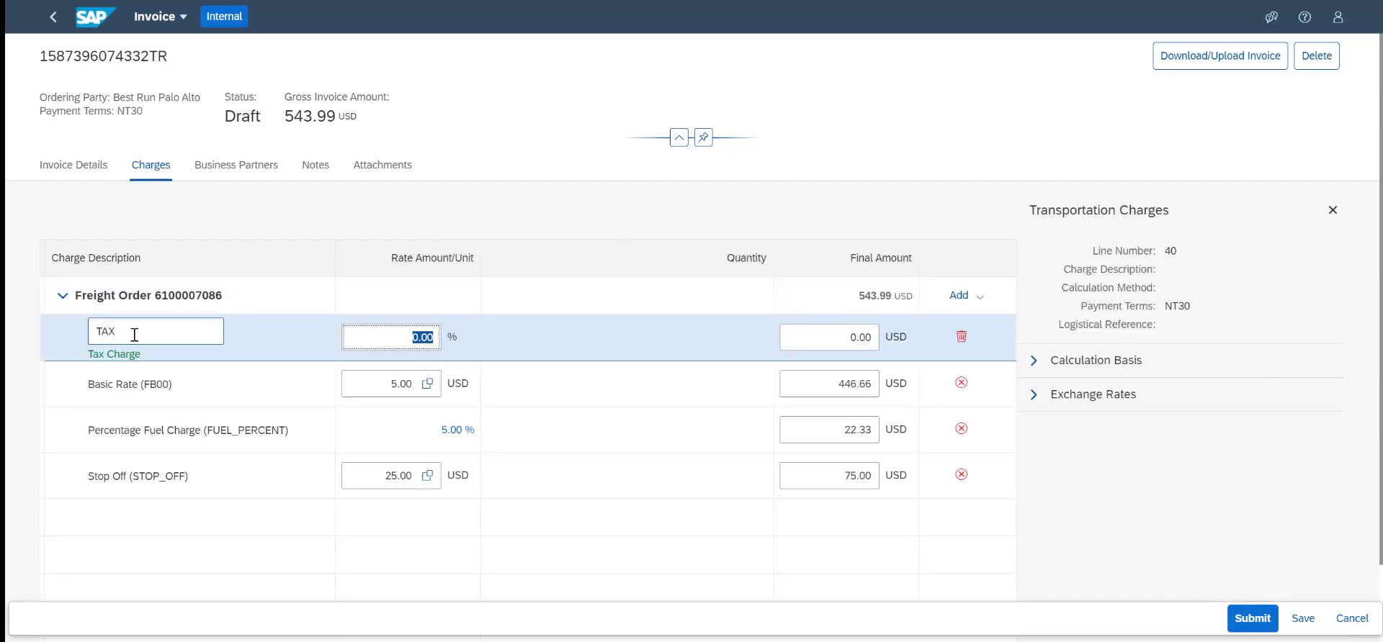
type("10")
key("Tab")
type("50")
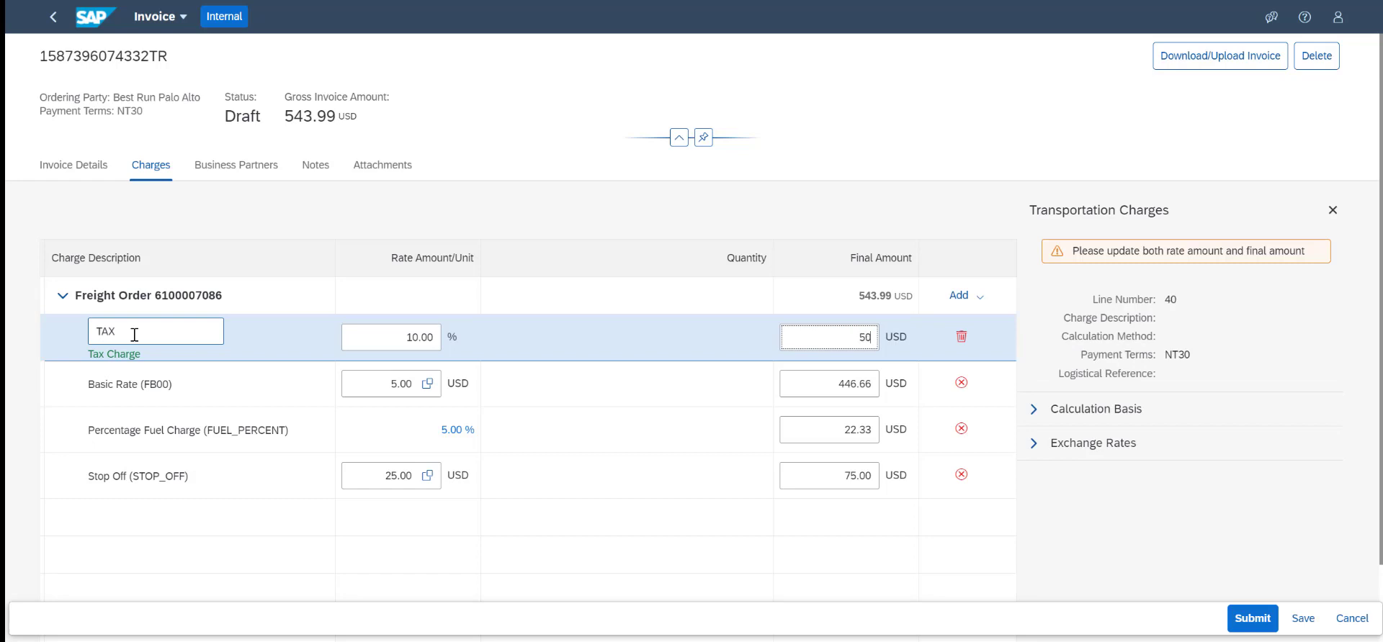
key("Tab")
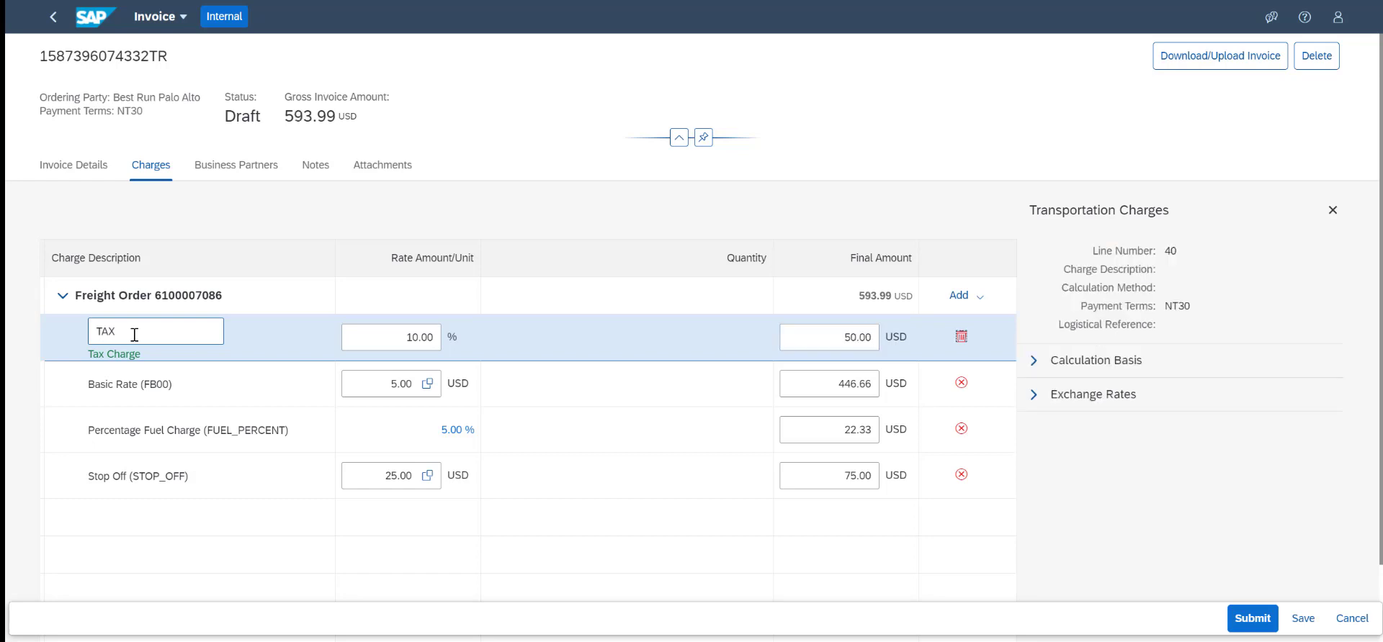
Submit the invoice and refresh the freight order's document flow in SAP Transportation Management
left_click(1246, 617)
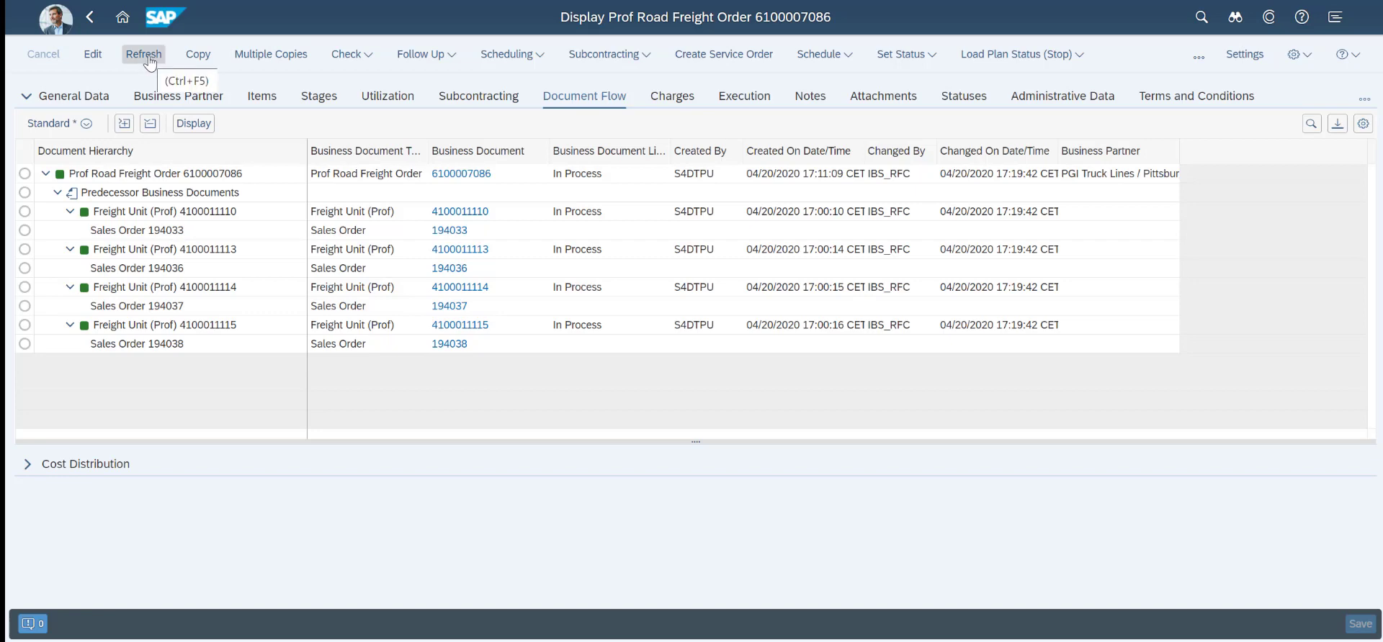
left_click(146, 58)
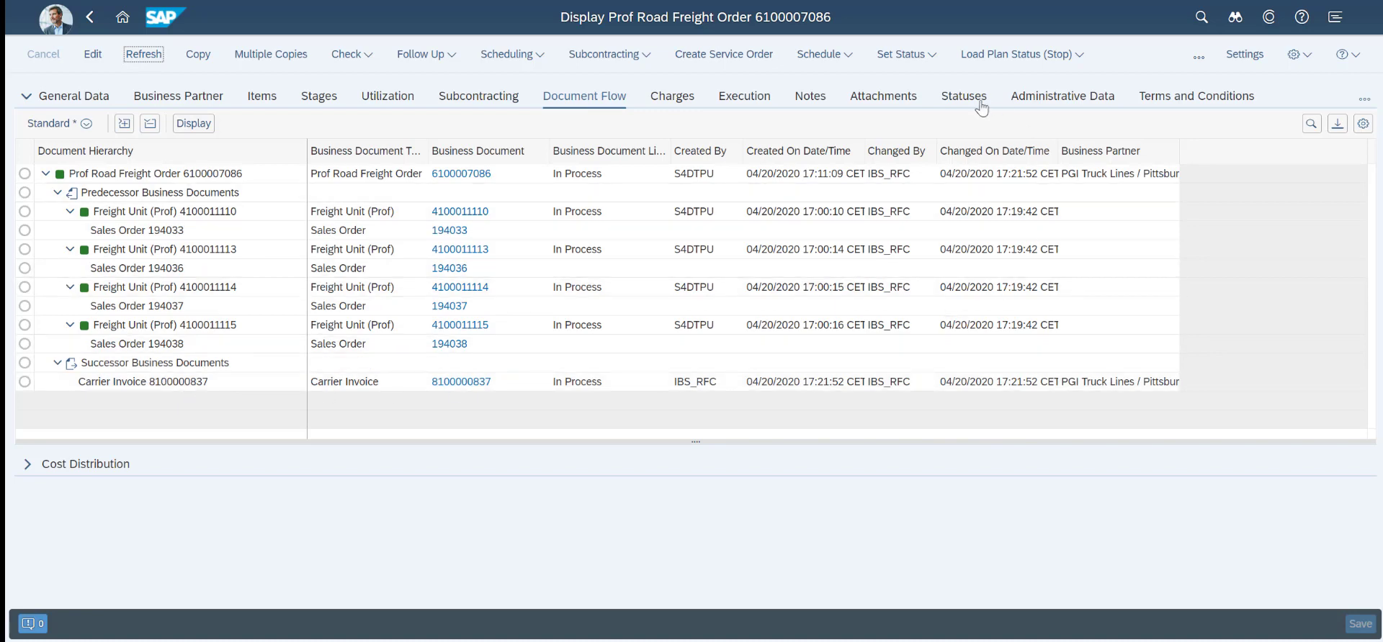
Calculate the freight order's charges and expand the carrier's charge items to show the individual charge lines
left_click(1199, 57)
mouse_move(1193, 139)
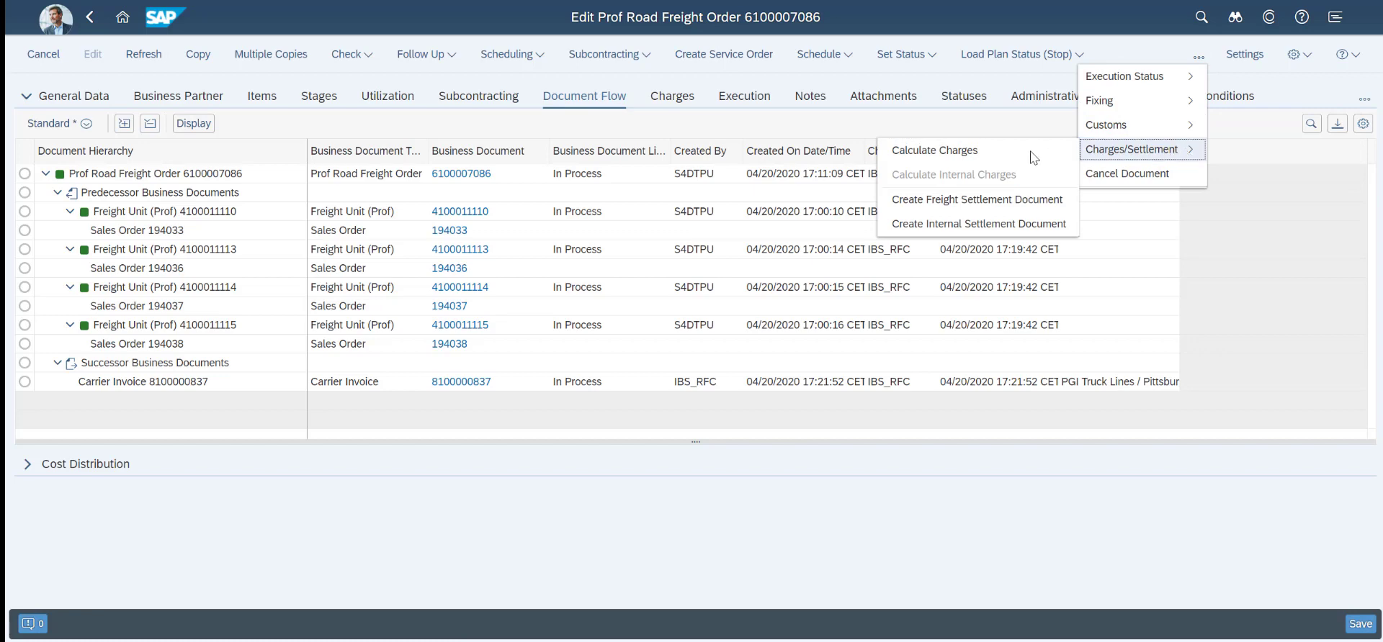
key("Escape")
key("Escape")
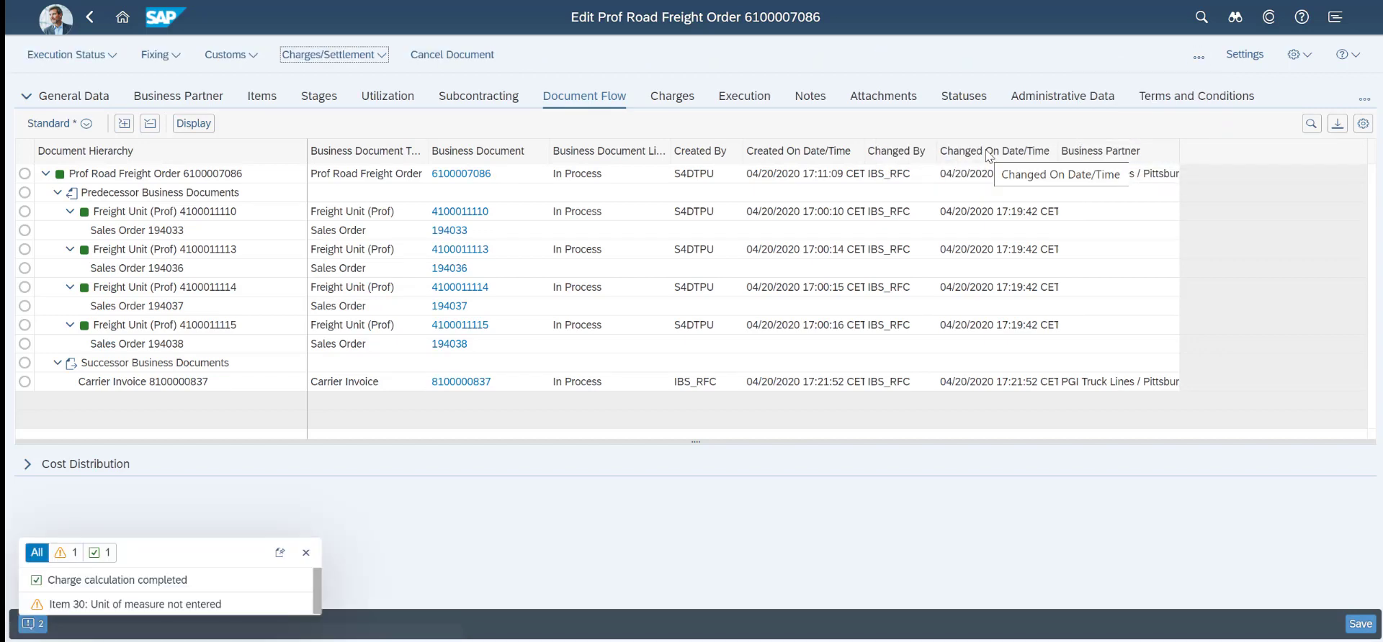
left_click(306, 553)
left_click(671, 96)
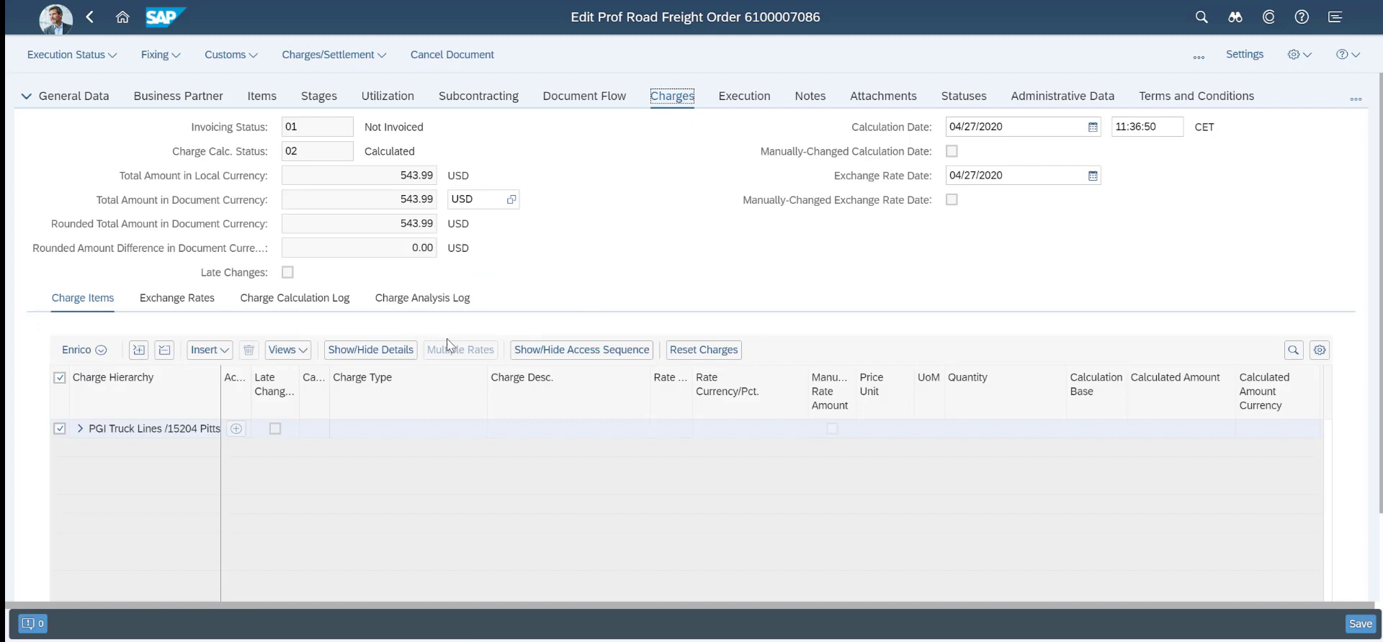
left_click(80, 429)
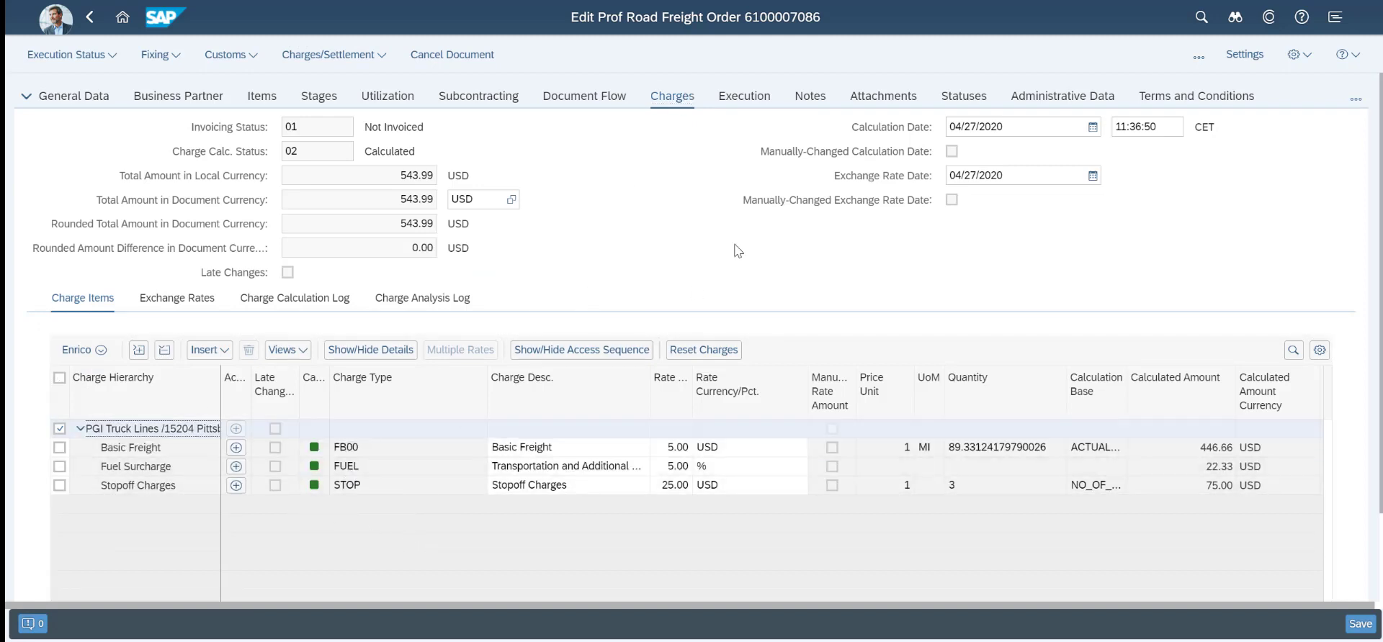
Examine the freight order's external cost distribution by expanding the charge breakdown of the first two distributed items
left_click(605, 96)
left_click(28, 464)
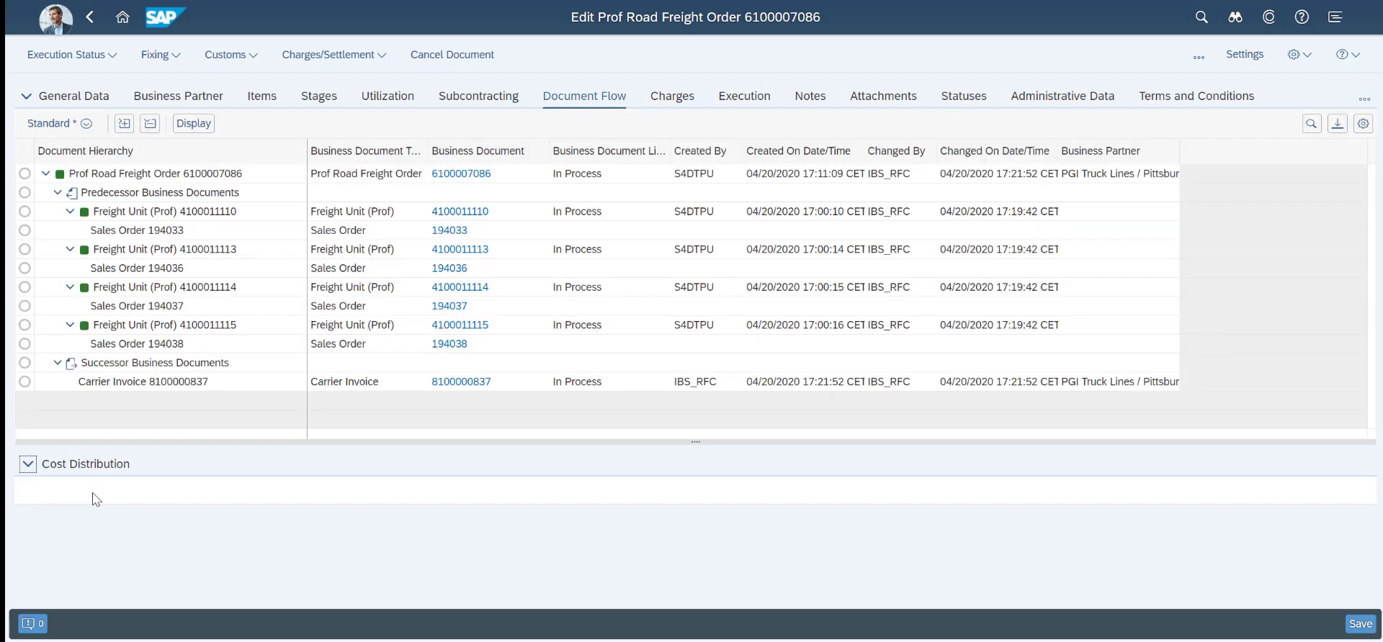
scroll(199, 551, "down", 4)
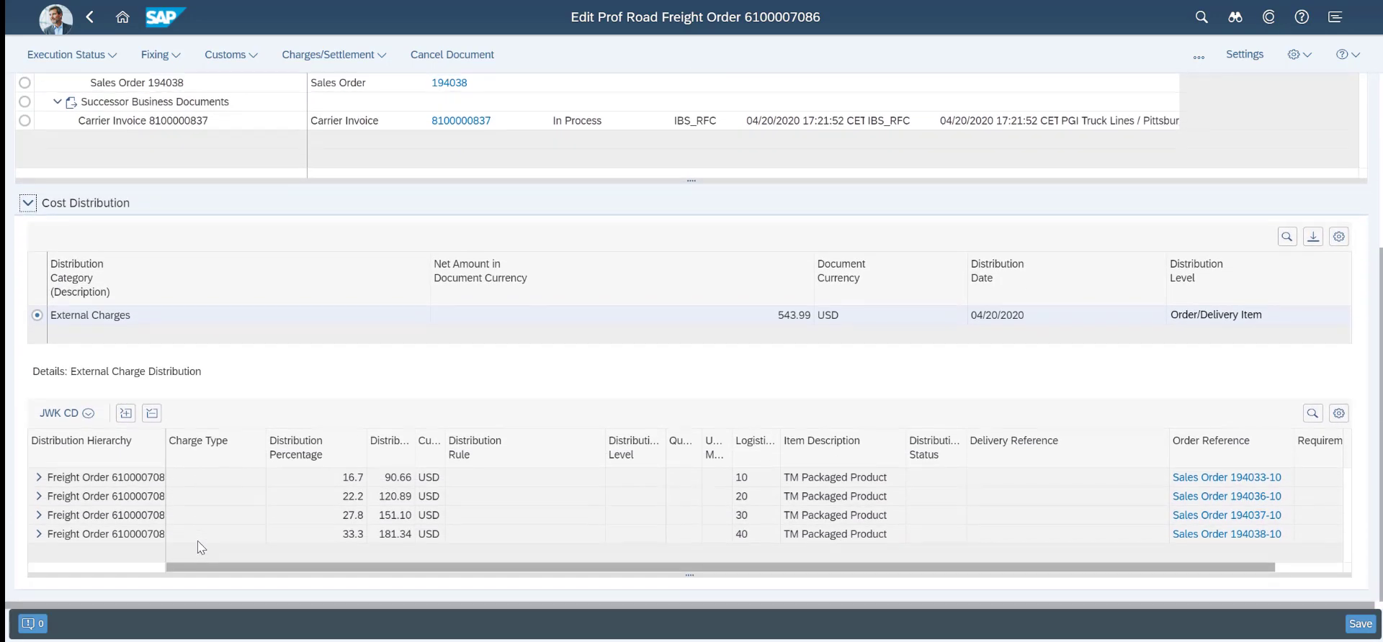
left_click(38, 477)
scroll(44, 513, "down", 1)
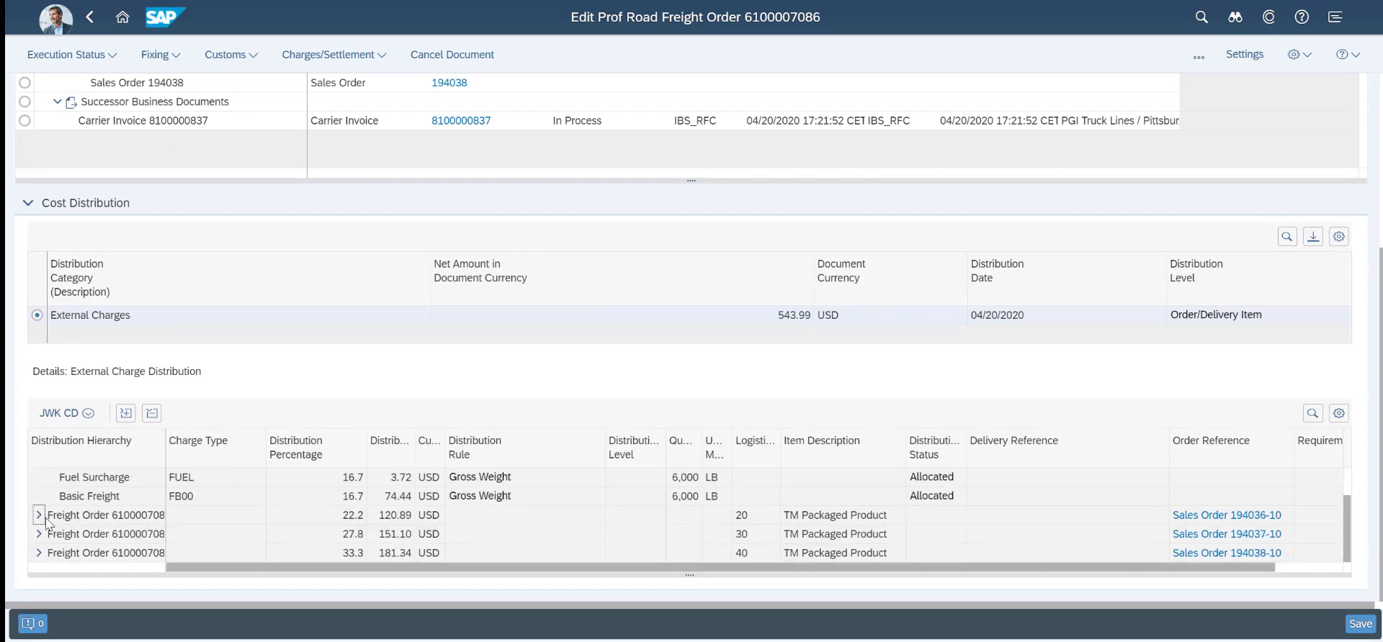
scroll(1233, 507, "up", 6)
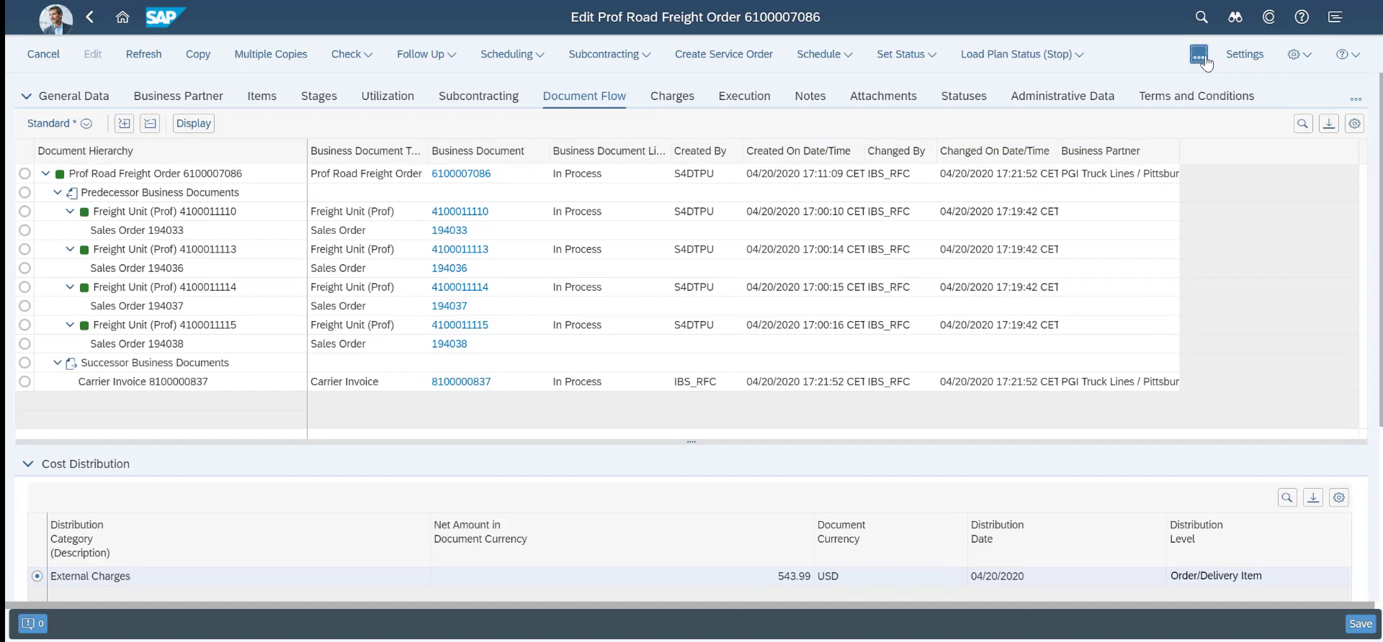
Create and save a freight settlement document for the freight order, and refresh the order's document flow
left_click(1201, 58)
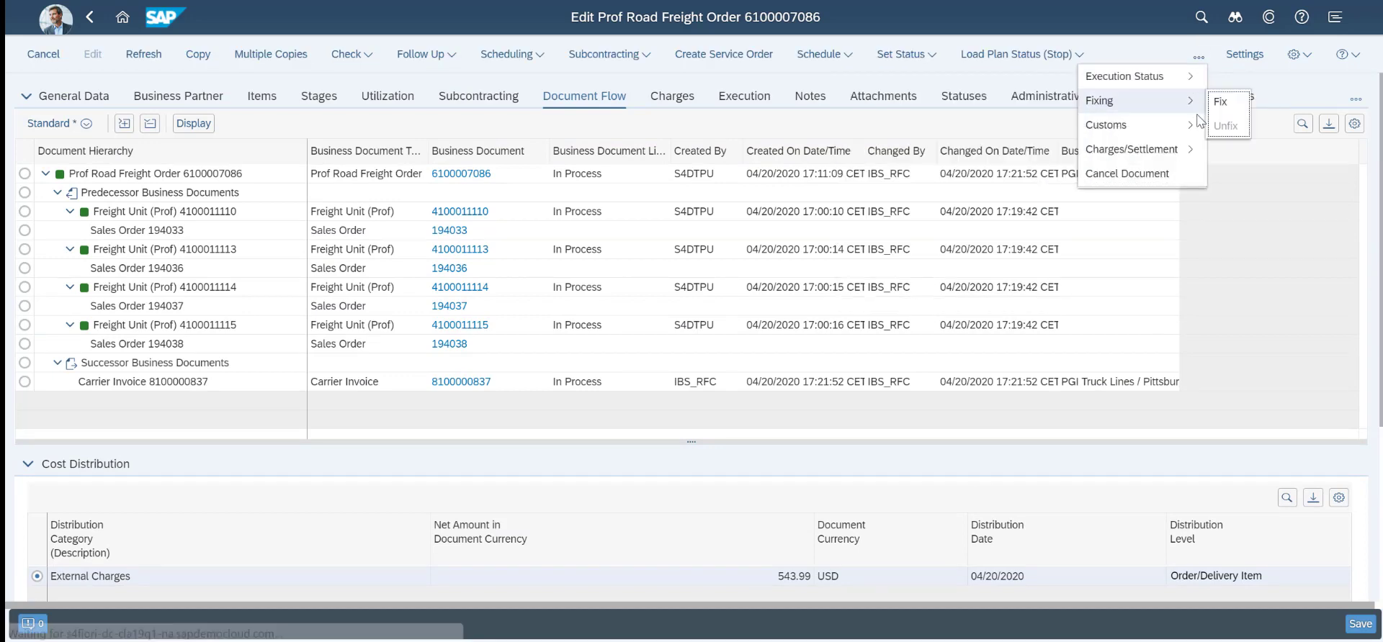
mouse_move(1155, 151)
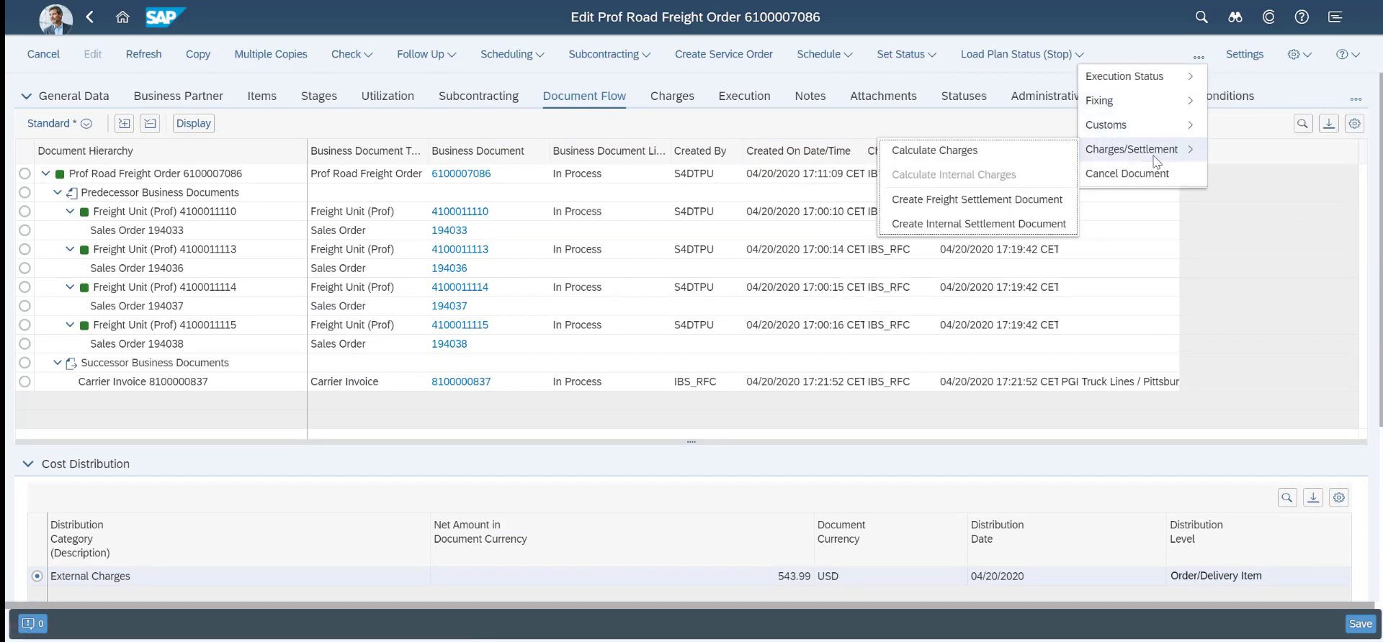
left_click(987, 199)
left_click(726, 401)
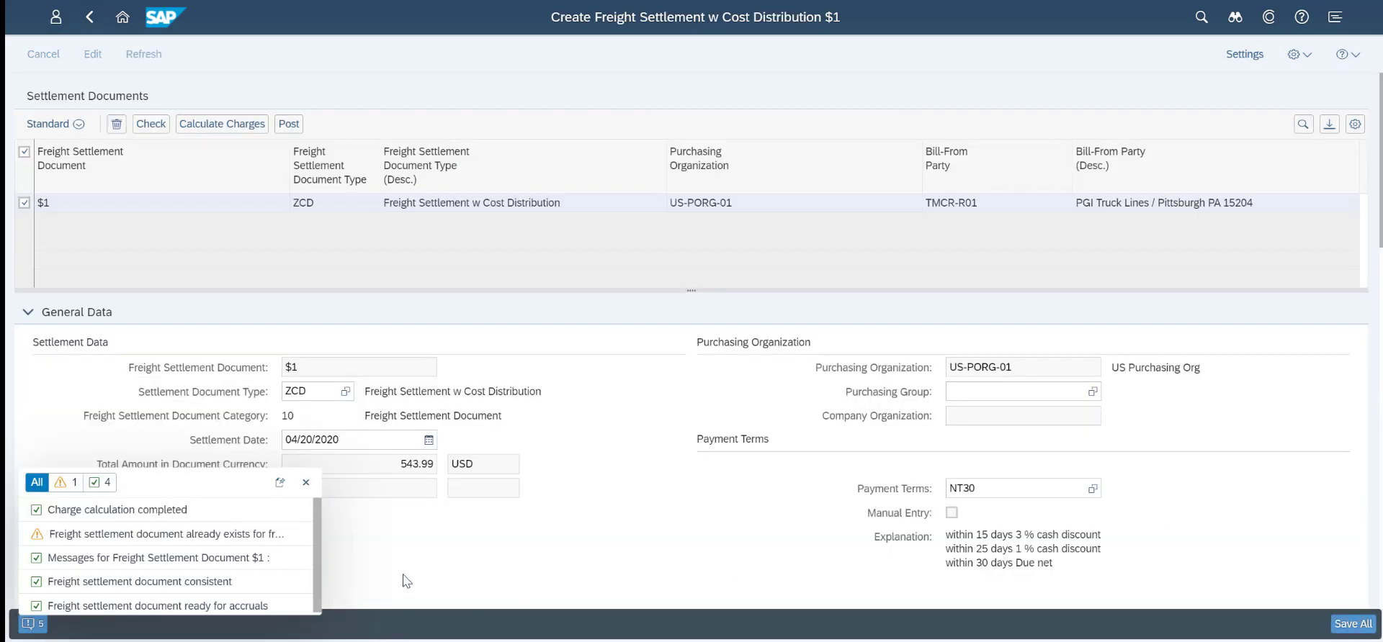
left_click(305, 483)
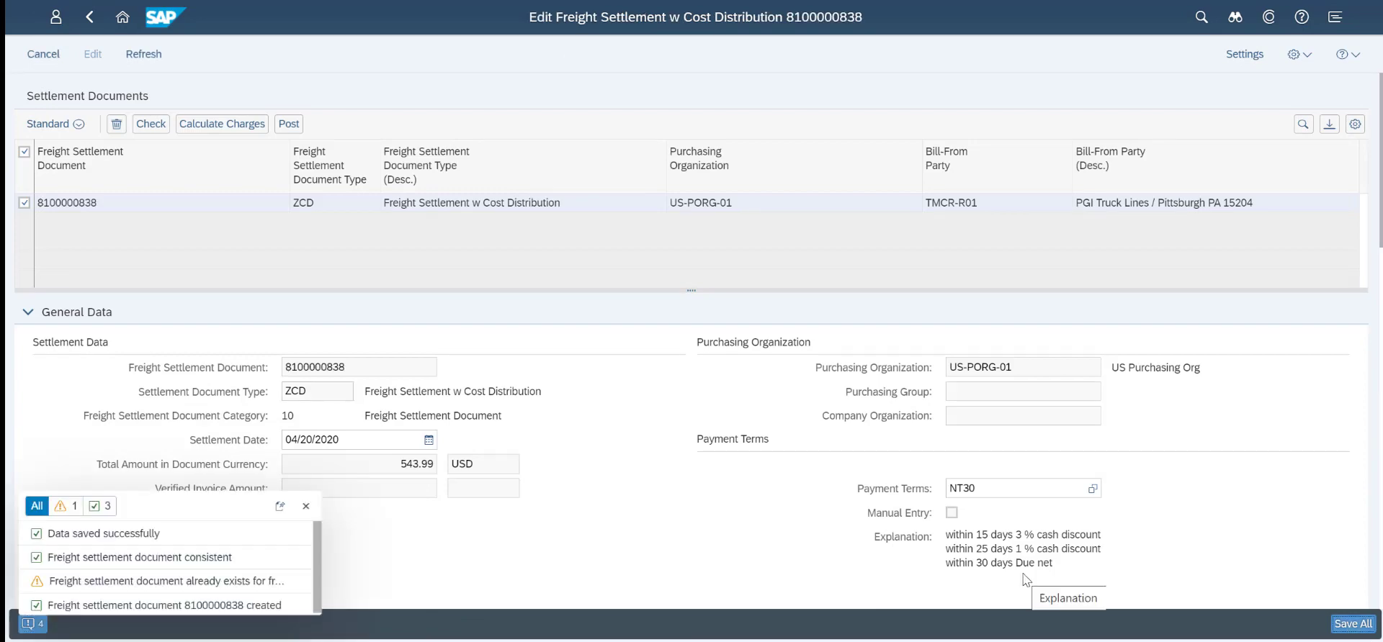
left_click(306, 506)
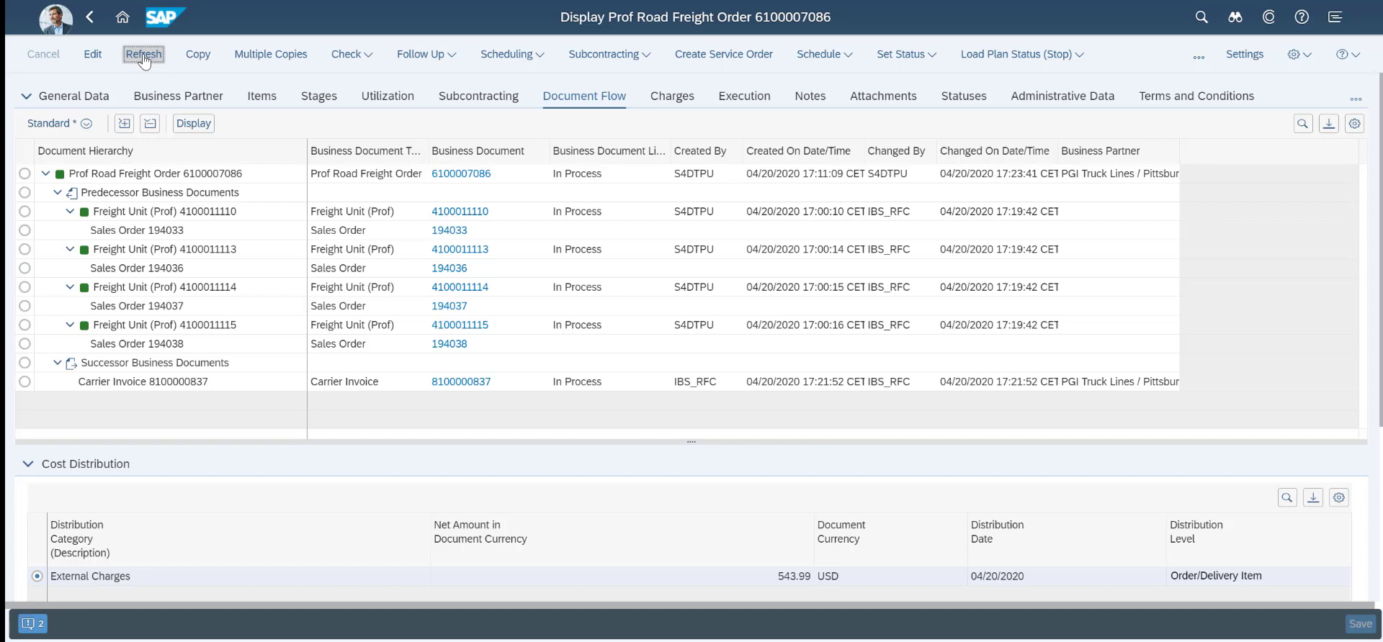
left_click(144, 55)
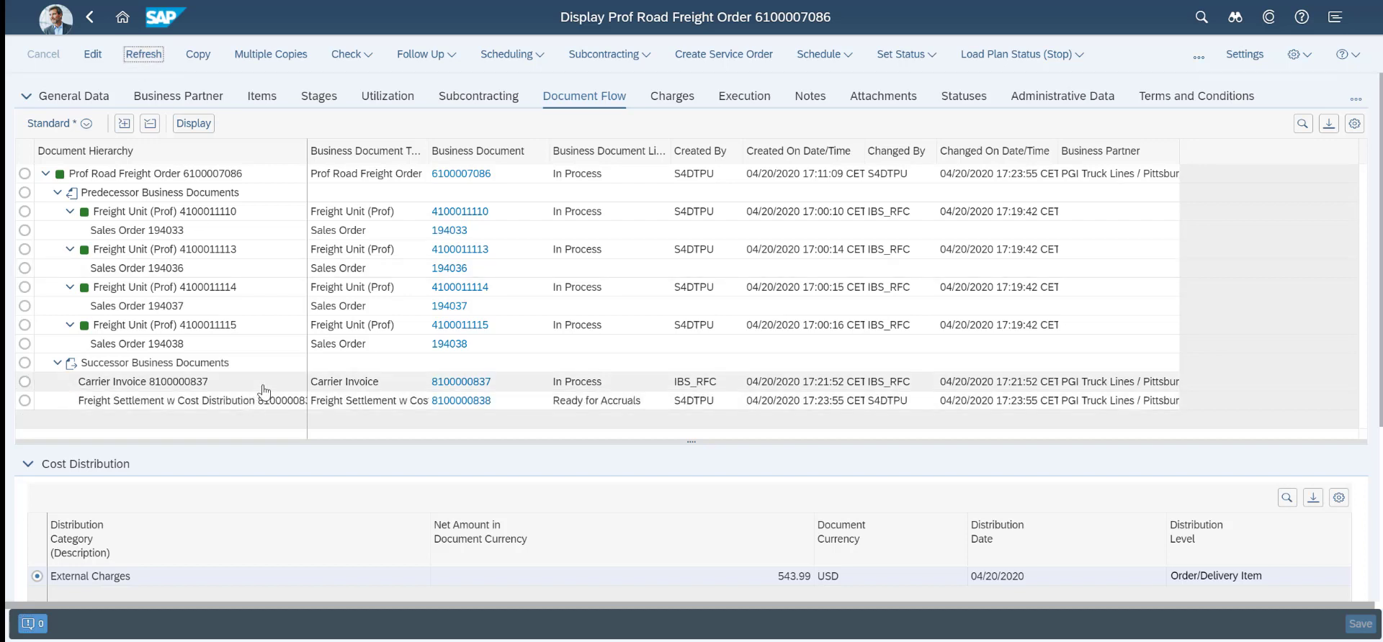